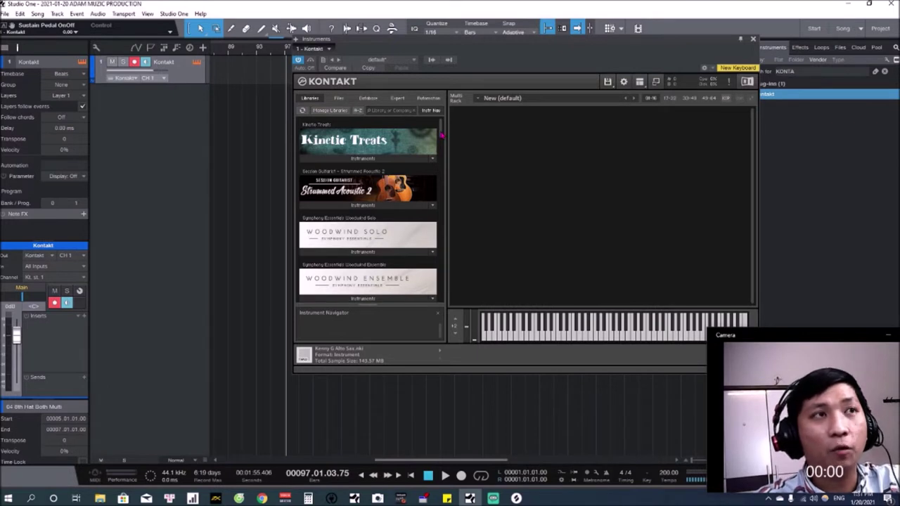
Load the Session Kit - Lite instrument from the Studio Drummer library and shift the Kontakt window to uncover the browser
left_click_drag(442, 137, 450, 221)
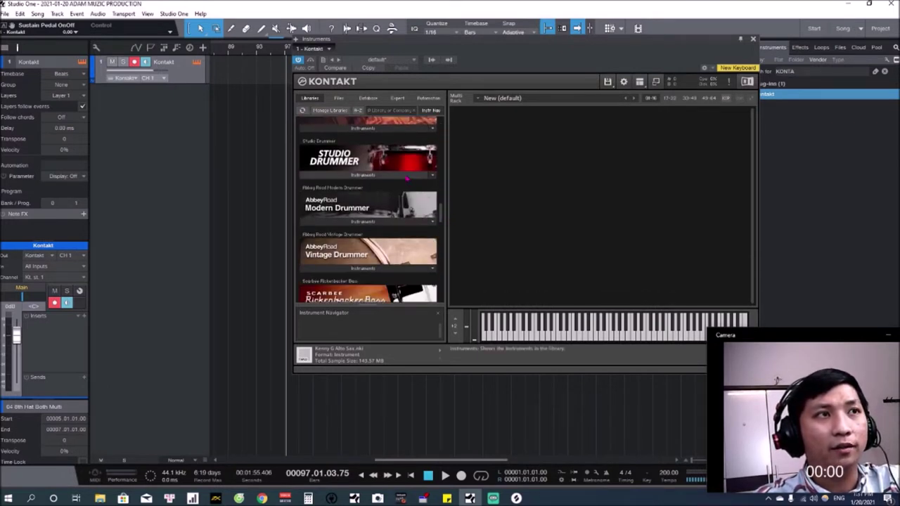
left_click(366, 174)
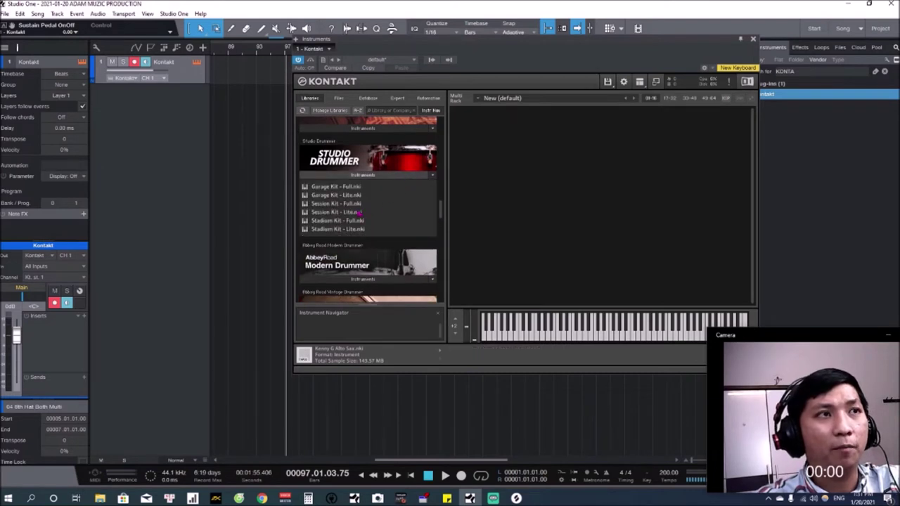
double_click(359, 213)
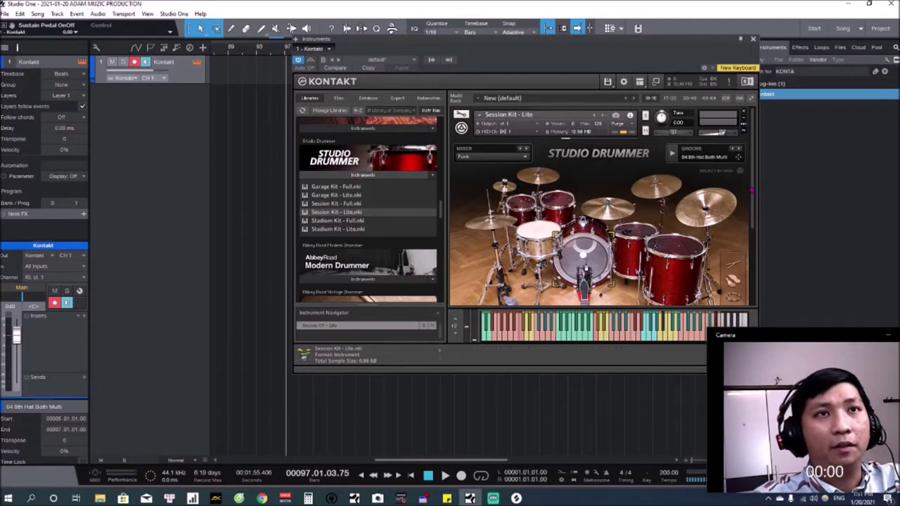
scroll(717, 211, "down", 4)
scroll(758, 278, "up", 4)
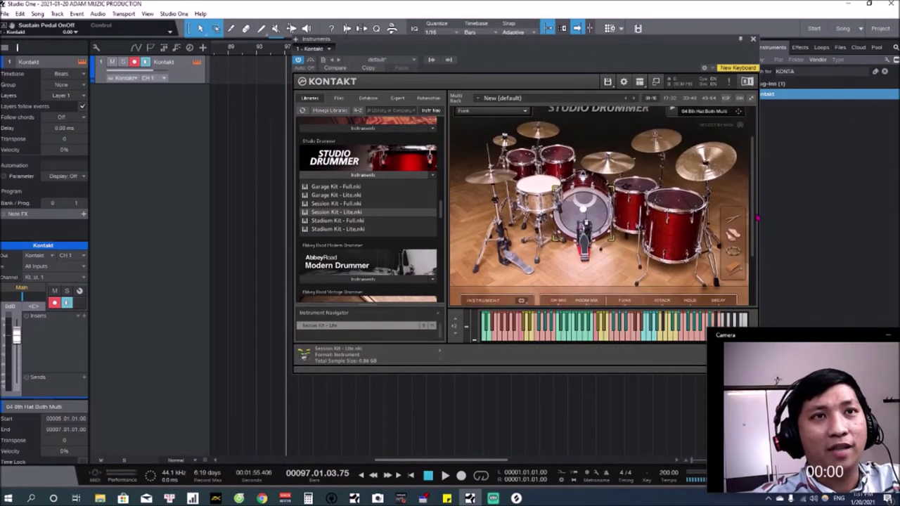
left_click_drag(555, 40, 461, 42)
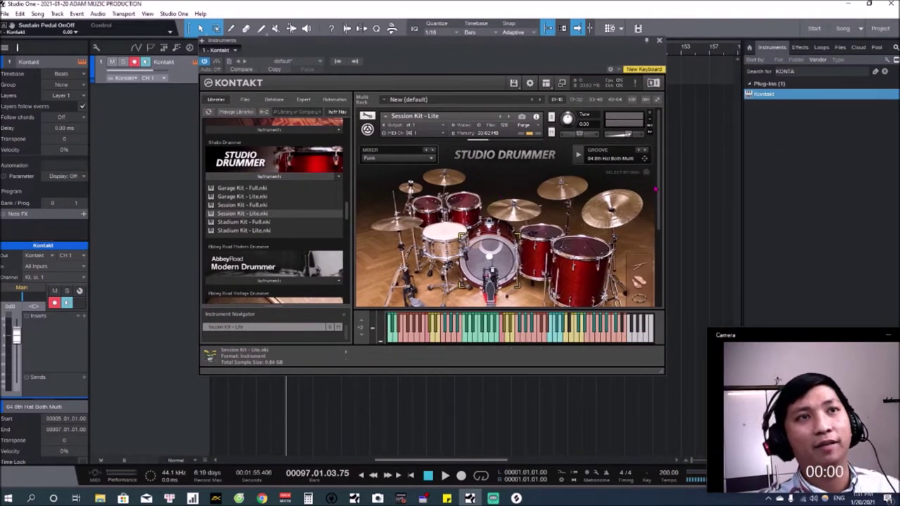
Look over the drum kit pieces and the kick's instrument controls on the kit page
scroll(659, 205, "down", 1)
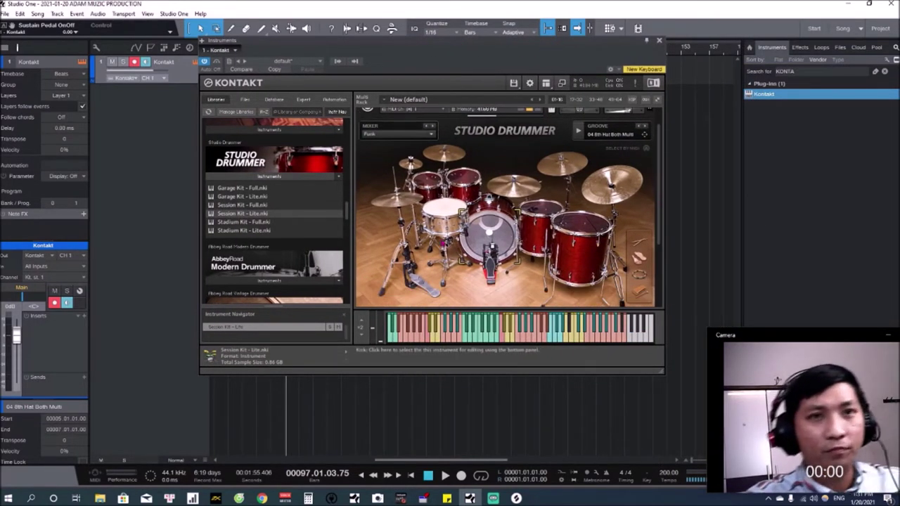
scroll(529, 251, "up", 1)
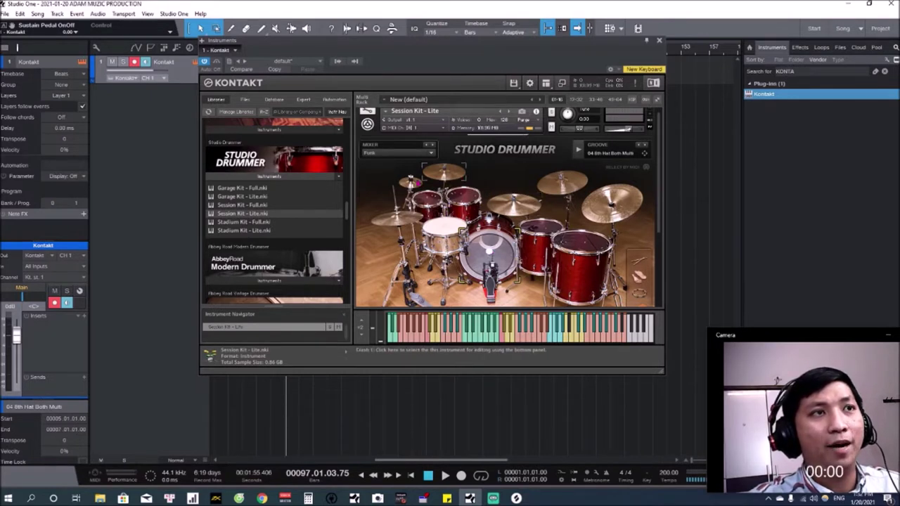
scroll(604, 242, "down", 3)
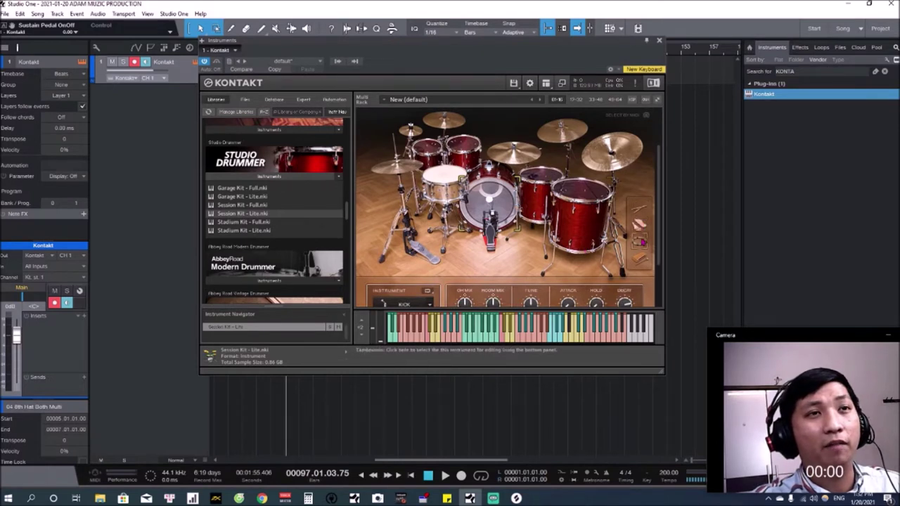
scroll(526, 237, "down", 3)
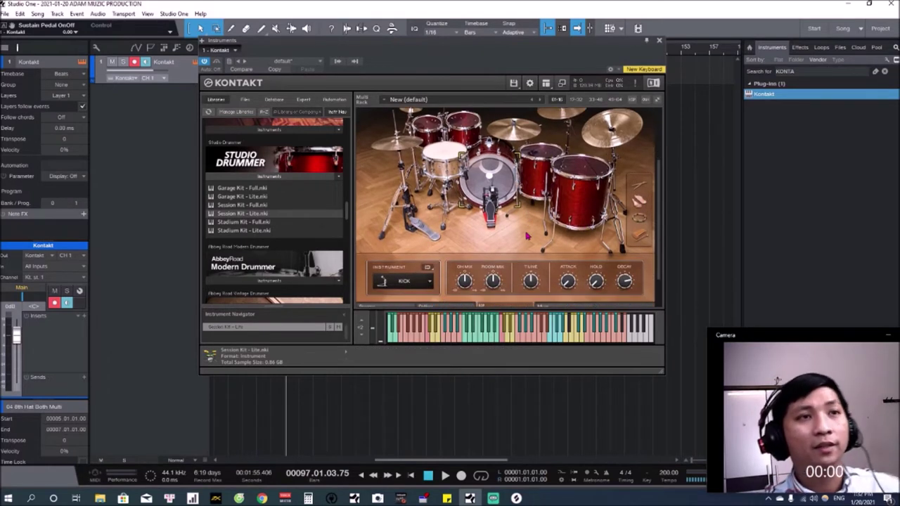
scroll(526, 237, "up", 4)
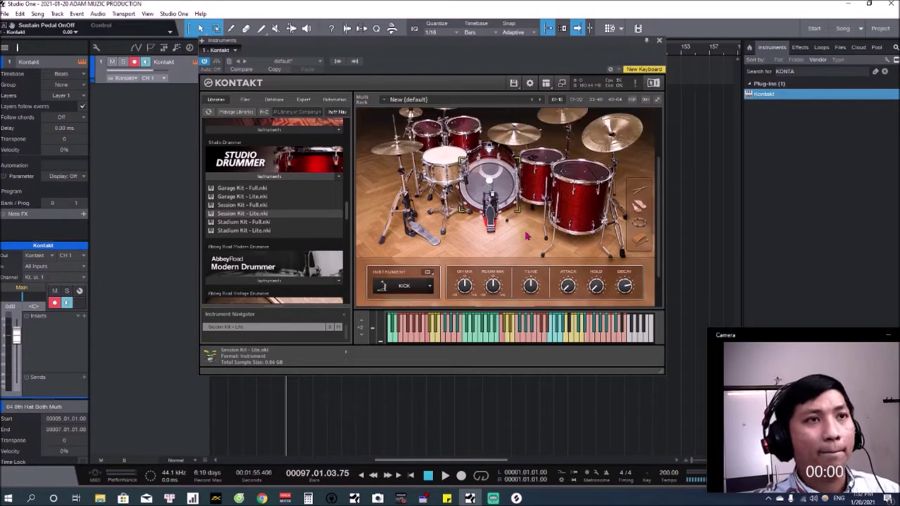
scroll(526, 237, "down", 4)
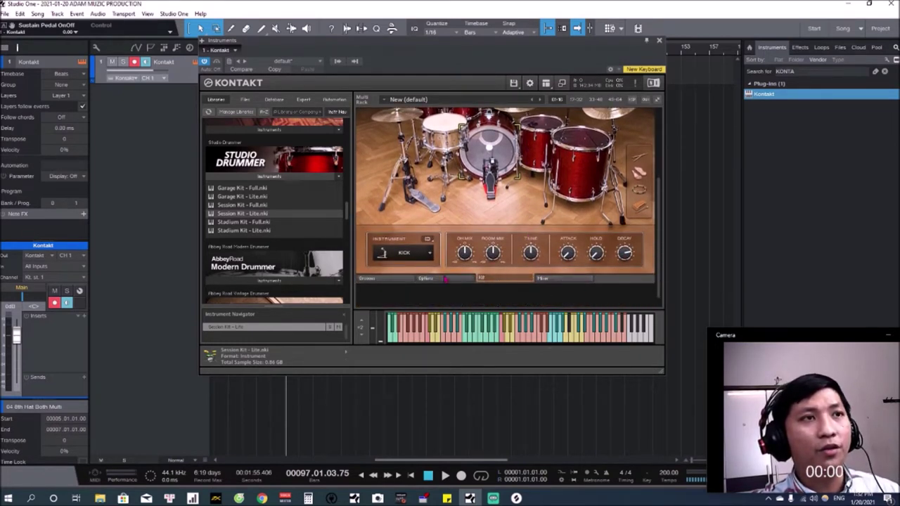
Open the drum mixer and inspect the snare channel's transient, compressor, tape and EQ effects
left_click(545, 279)
scroll(450, 273, "up", 1)
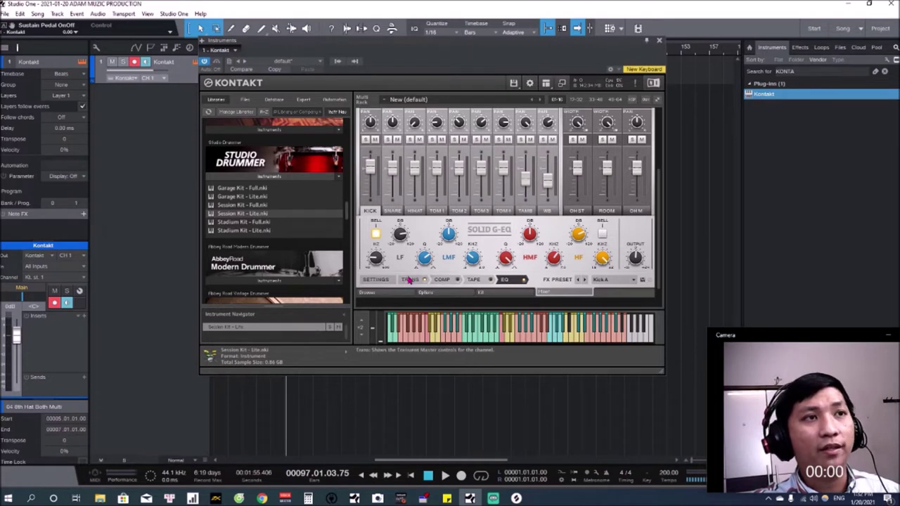
scroll(411, 280, "up", 2)
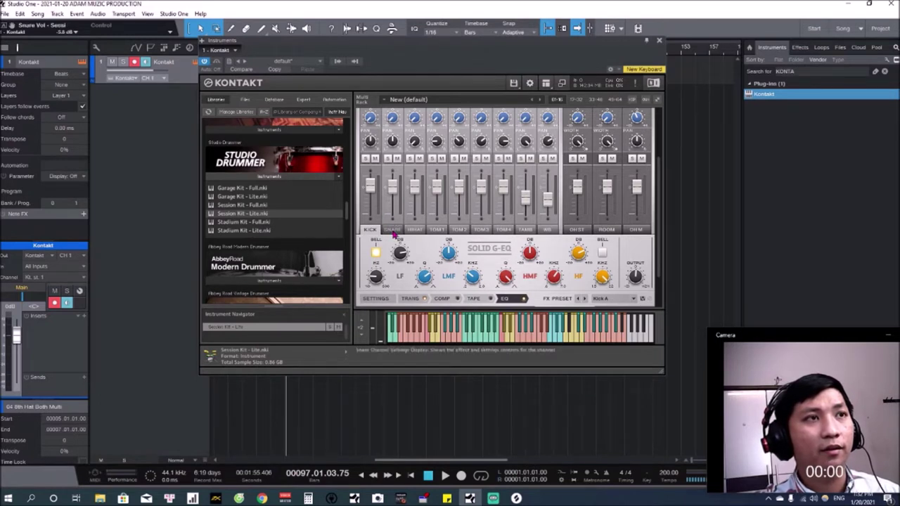
left_click(392, 229)
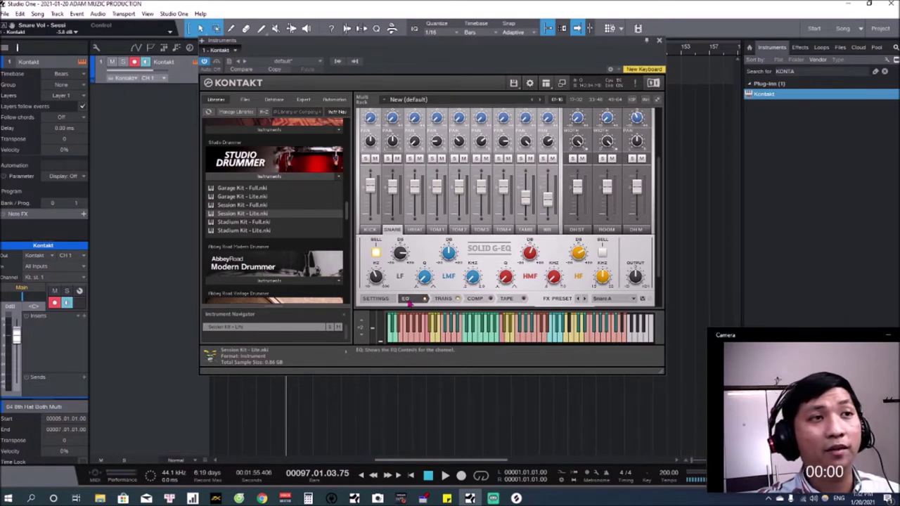
left_click(443, 299)
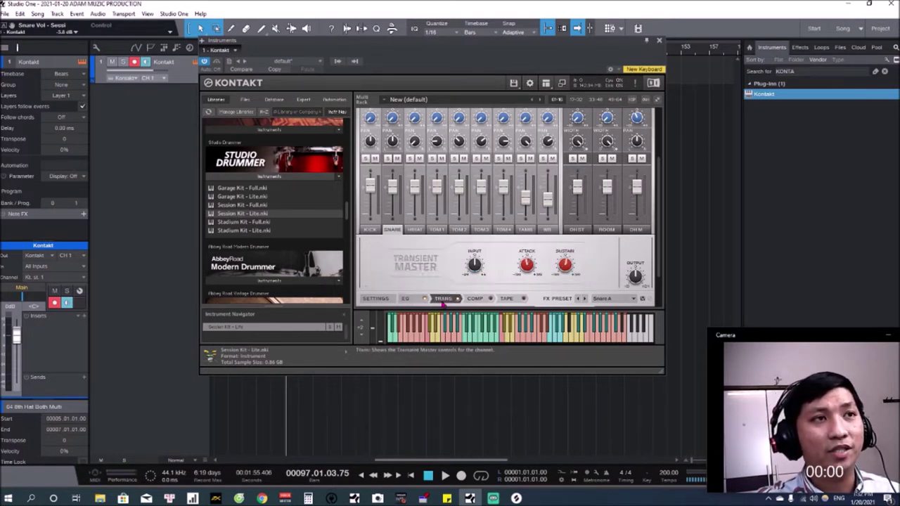
left_click(464, 301)
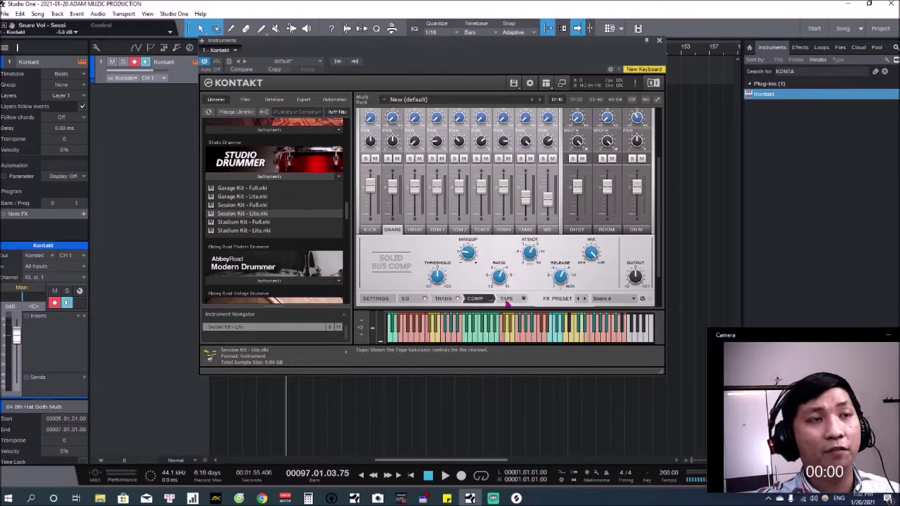
left_click(506, 299)
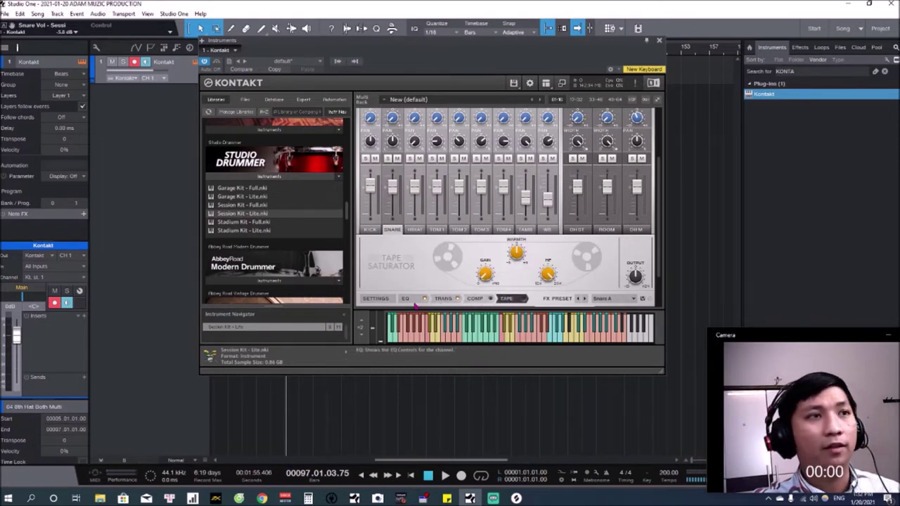
left_click(410, 301)
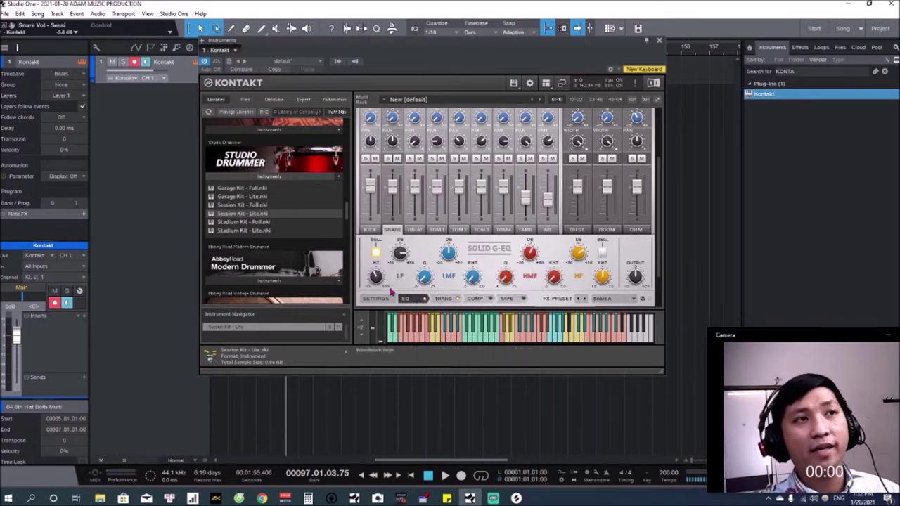
Switch the mixer to the hi-hat channel and inspect its EQ, transient, compressor and tape effects
left_click(421, 237)
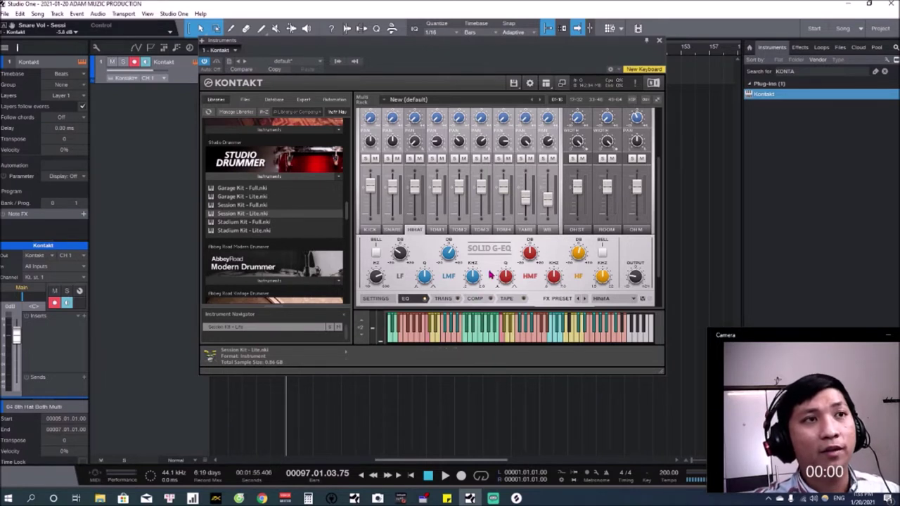
scroll(490, 276, "up", 5)
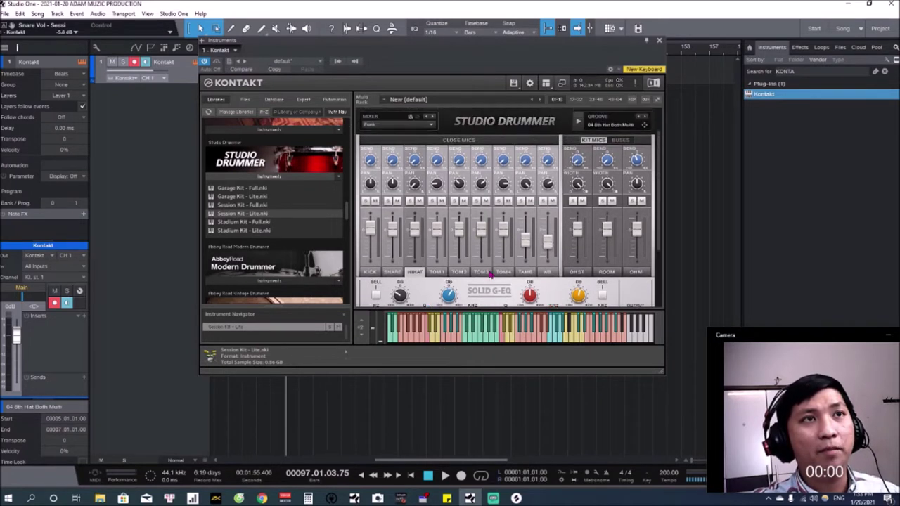
scroll(490, 276, "down", 5)
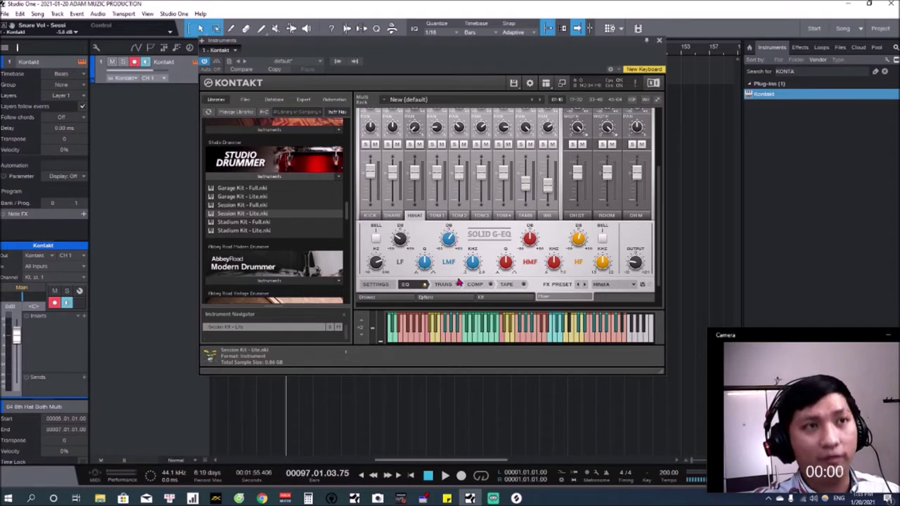
left_click(385, 290)
left_click(410, 284)
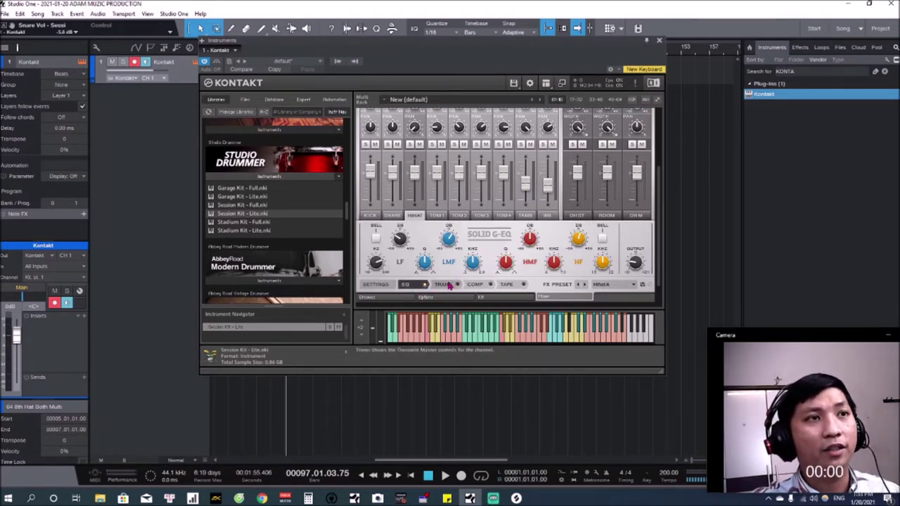
left_click(449, 285)
left_click(477, 285)
left_click(517, 286)
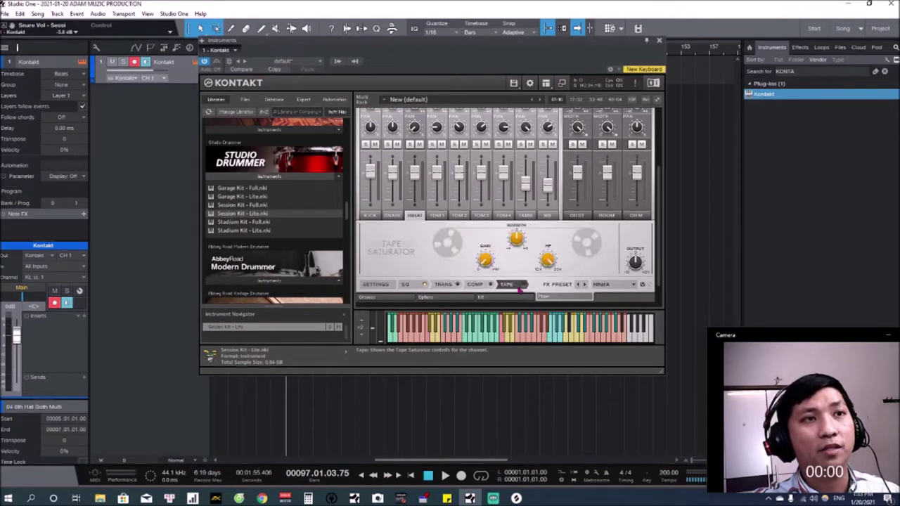
Return from the mixer to the kit page and look over the drum set and its kick controls
scroll(571, 227, "up", 2)
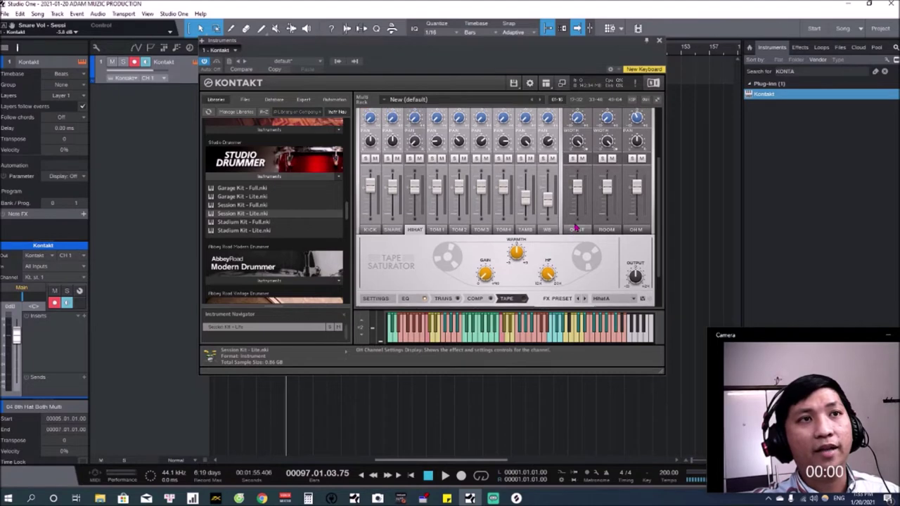
scroll(572, 226, "down", 2)
left_click(509, 295)
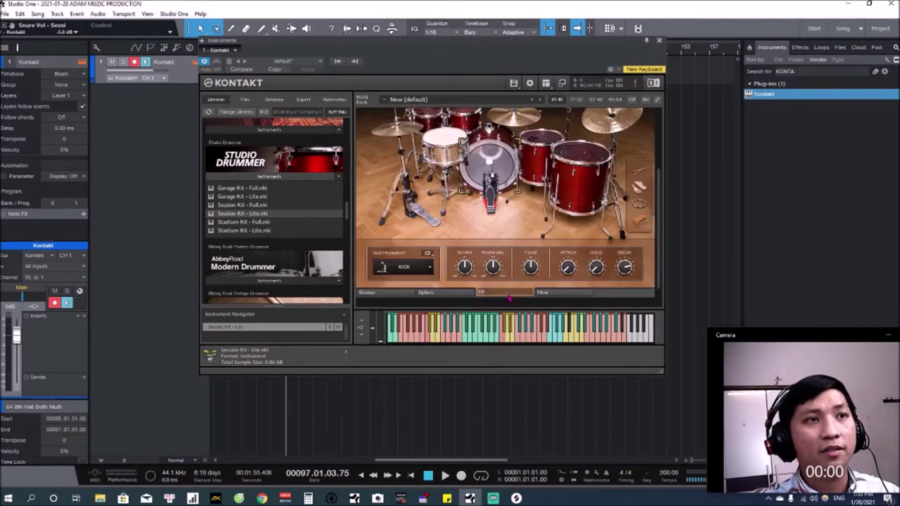
scroll(500, 223, "down", 2)
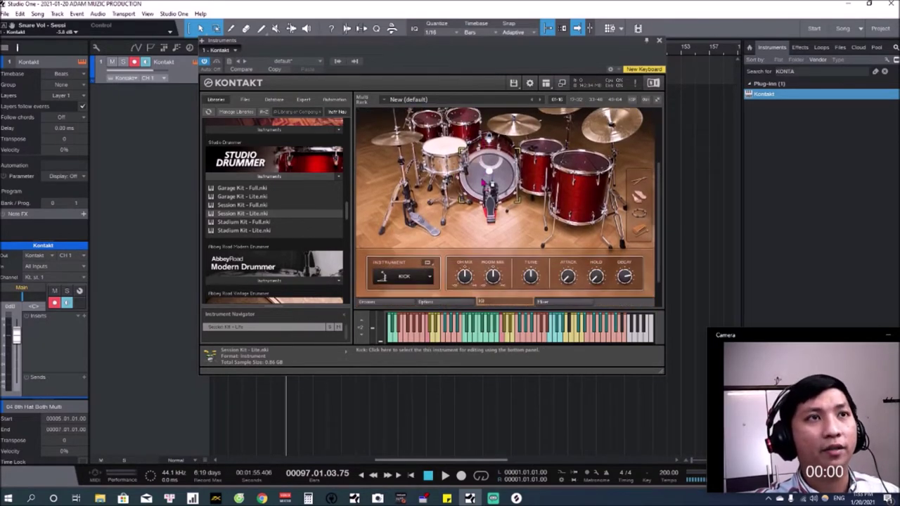
scroll(509, 177, "up", 5)
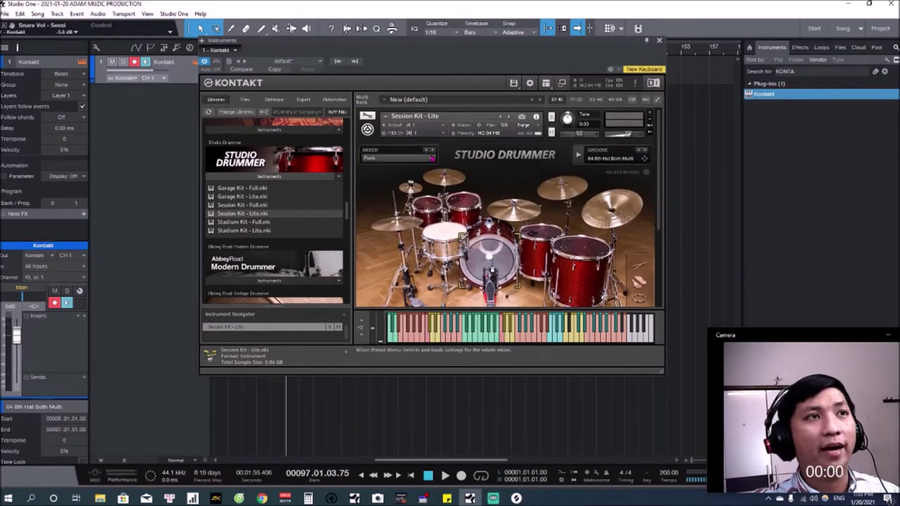
Try the Ballad and Pop mixer presets on the Session Kit - Lite
left_click(432, 159)
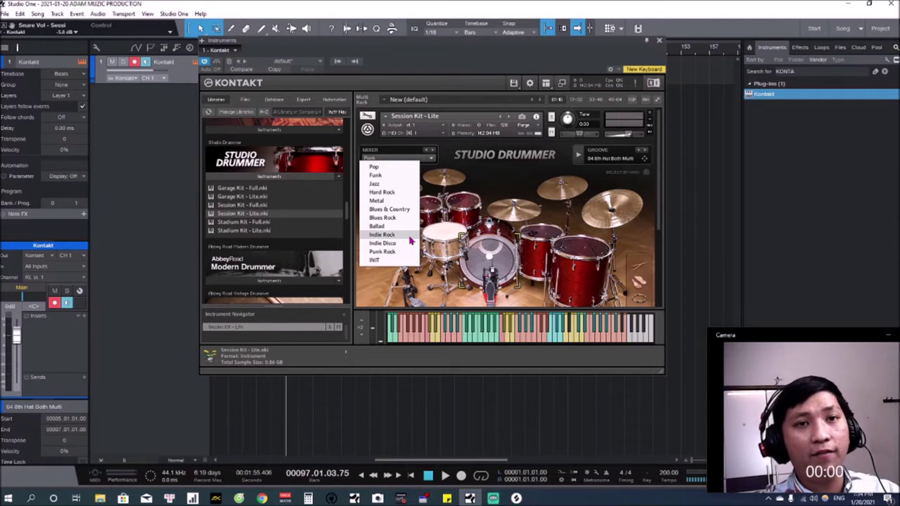
left_click(497, 187)
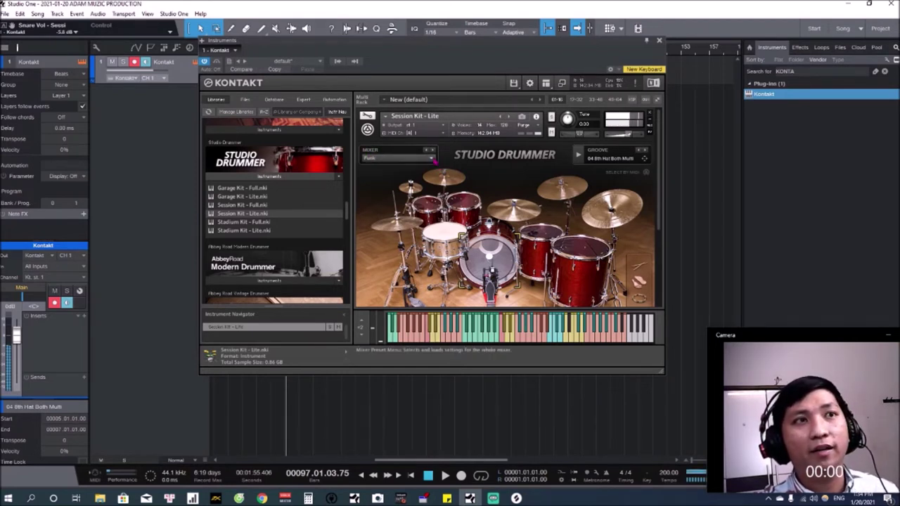
left_click(422, 158)
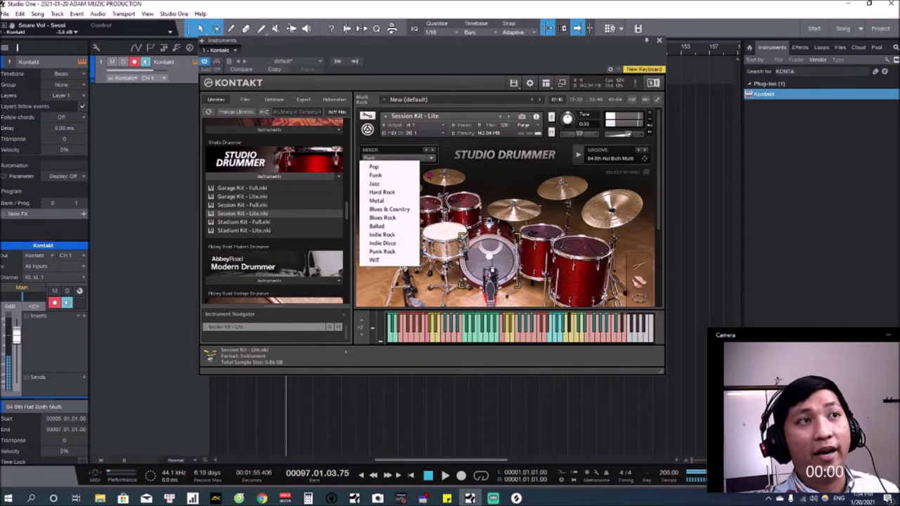
left_click(391, 227)
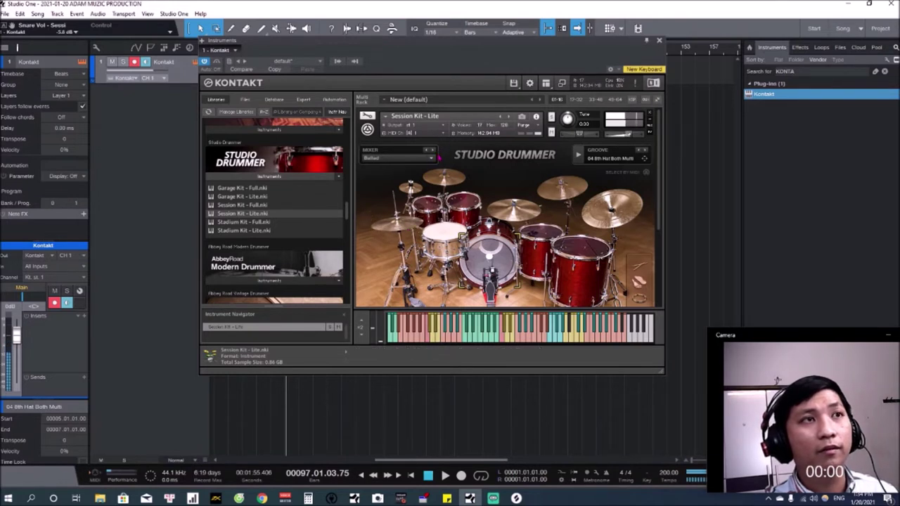
left_click(415, 158)
left_click(414, 167)
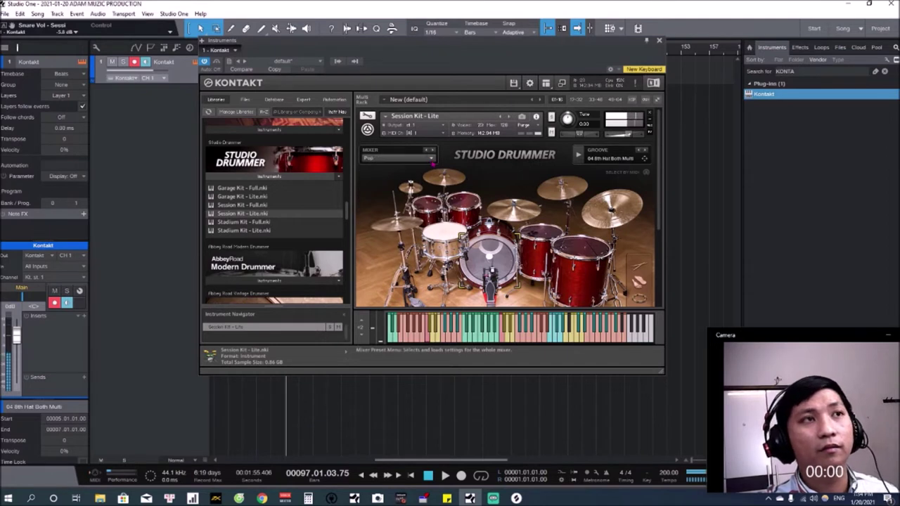
Set the kit's mixer preset to Hard Rock and review the remaining presets without choosing another
left_click(432, 161)
left_click(398, 192)
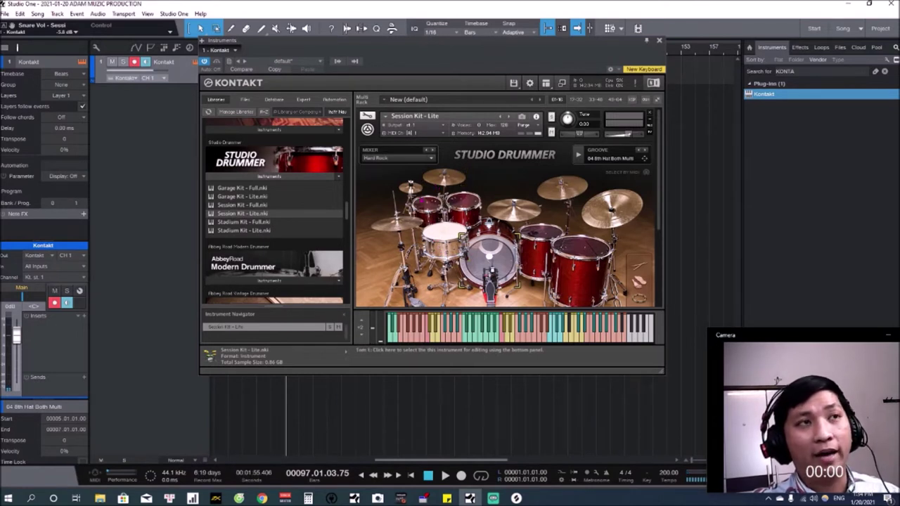
left_click(433, 159)
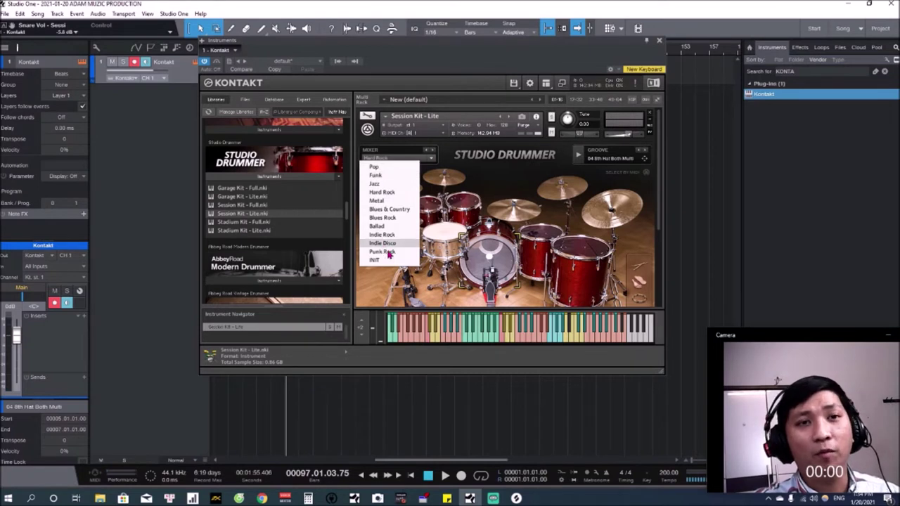
left_click(518, 181)
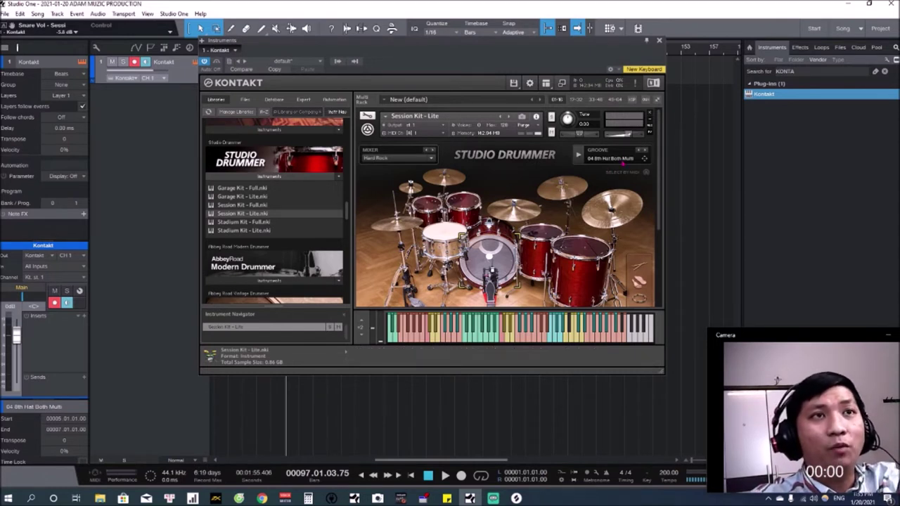
Open the groove browser, start the 04 8th Hat Both Multi groove preview and set the song tempo to 100
left_click(424, 259)
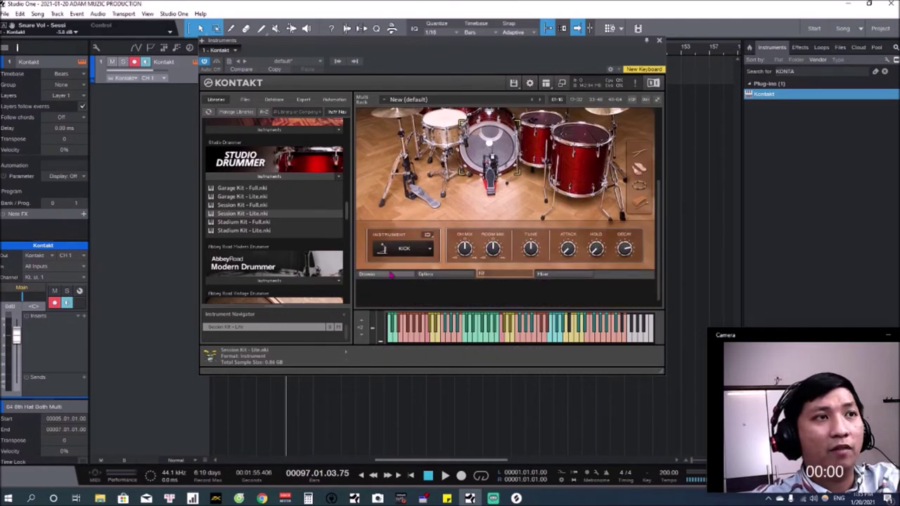
left_click(412, 274)
scroll(406, 279, "up", 3)
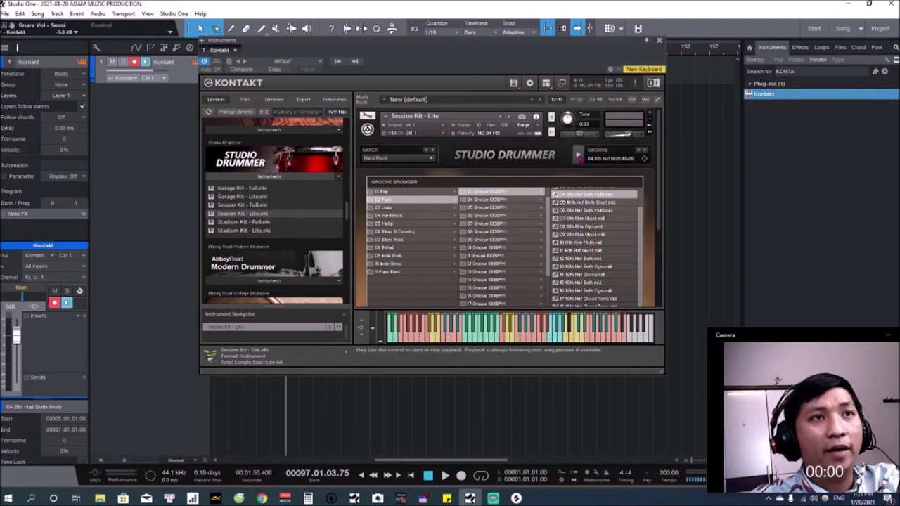
left_click(579, 154)
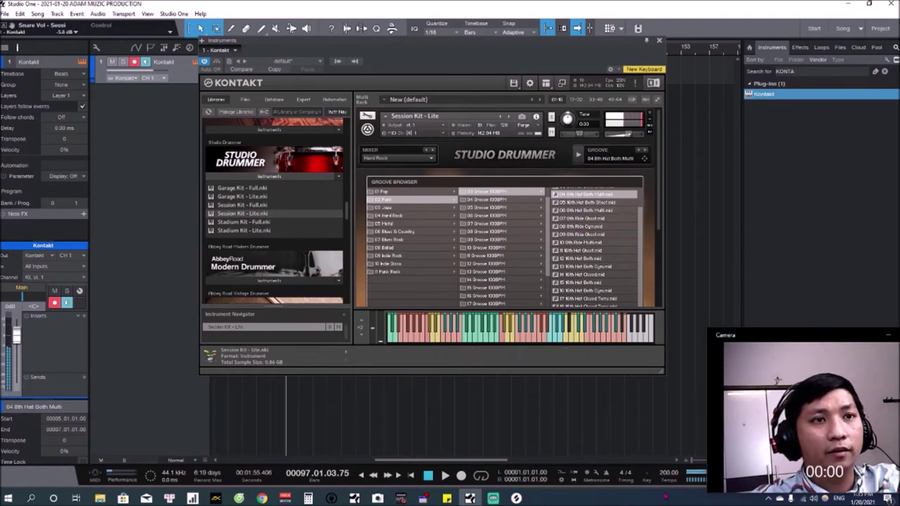
type("100")
key("Return")
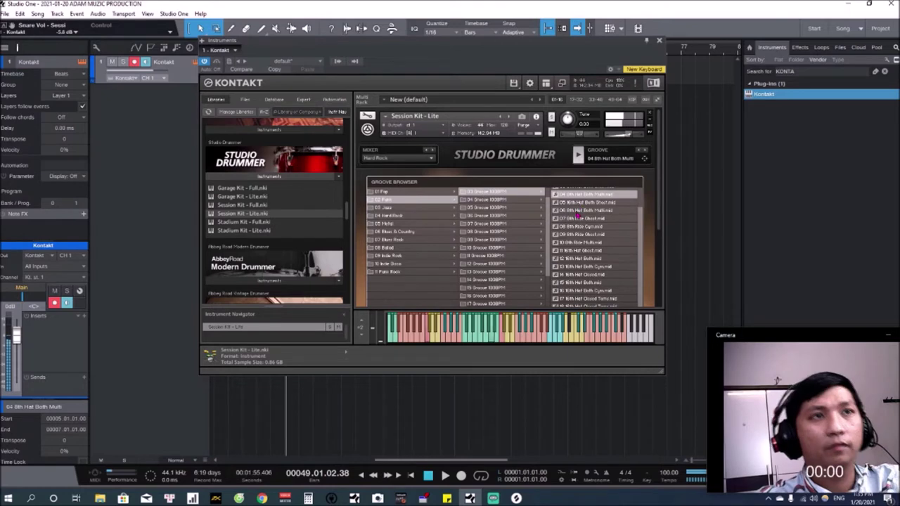
Audition the 07 8th Ride Ghost groove, then select 06 8th Hat Both Multi and place it on the Kontakt track near bar 45
left_click_drag(422, 40, 496, 42)
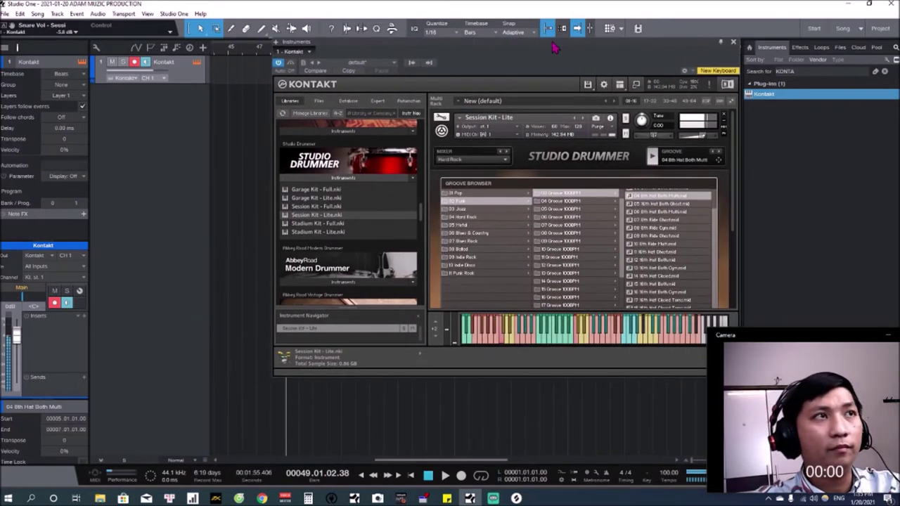
left_click(643, 221)
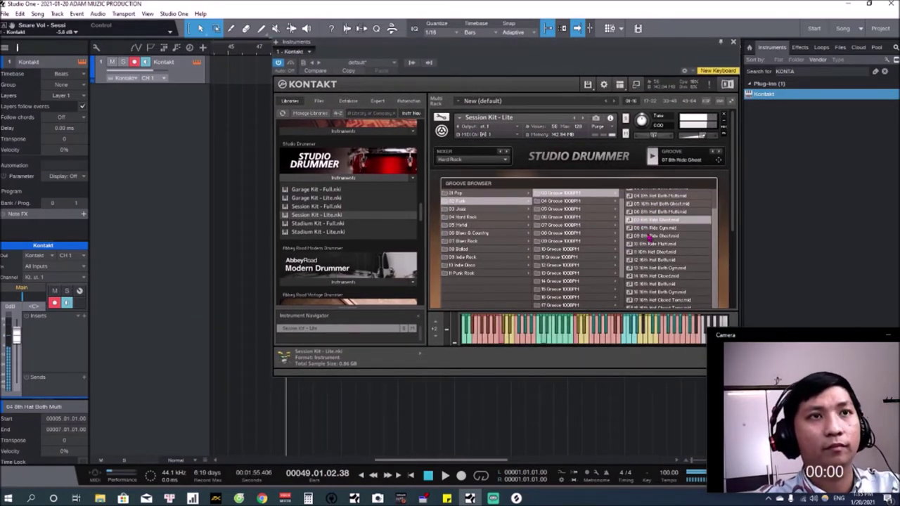
key("Up")
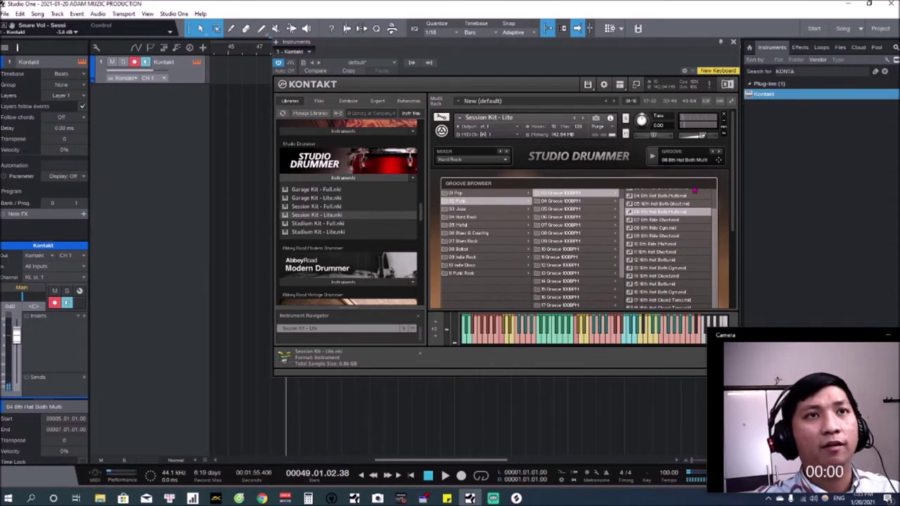
left_click_drag(711, 166, 243, 83)
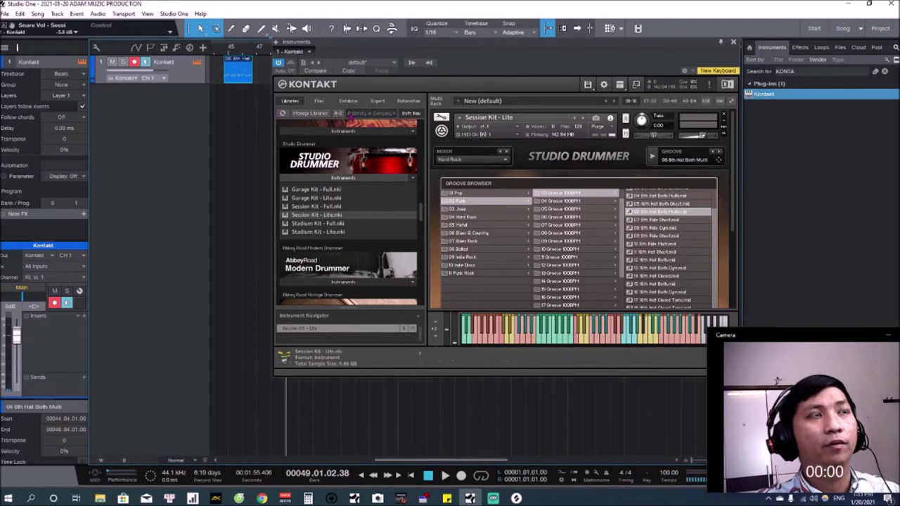
Audition 03 Variation from the 22 Fill 100BPM folder and place it on the Kontakt track after the groove clip
scroll(348, 211, "down", 5)
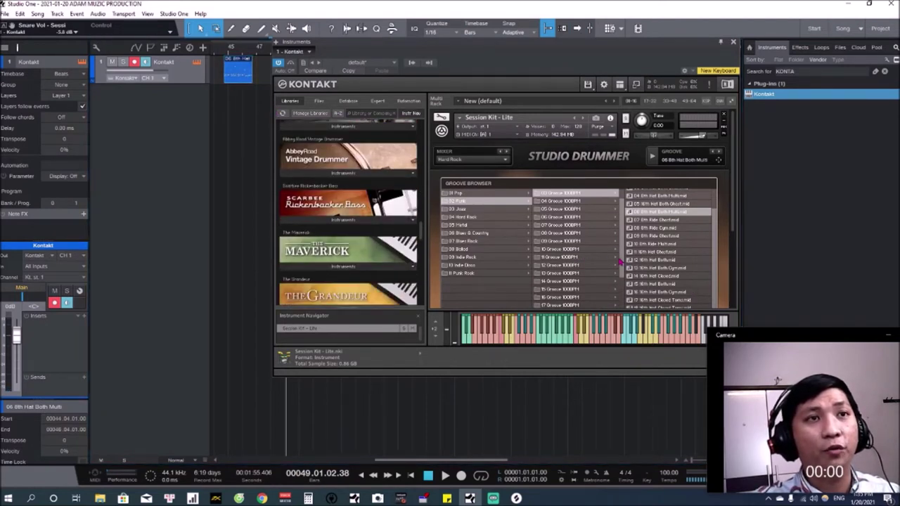
scroll(571, 270, "down", 3)
left_click(568, 274)
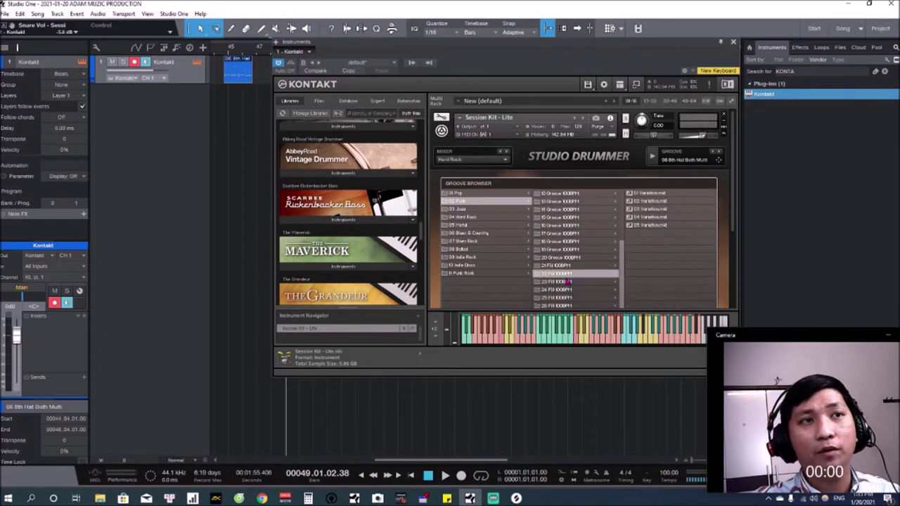
left_click(662, 209)
left_click(653, 156)
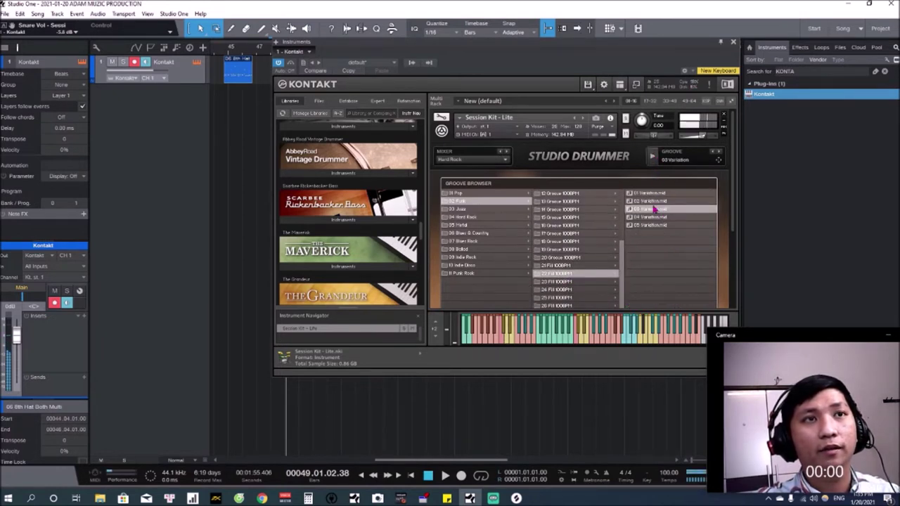
left_click_drag(674, 160, 270, 75)
Place a copy of the 06 8th Hat Both Multi clip after the fill, at bars 48 to 50, and play back the arrangement
left_click_drag(381, 44, 422, 44)
left_click(244, 55)
key("e")
left_click_drag(218, 88, 281, 86)
key("w")
key("space")
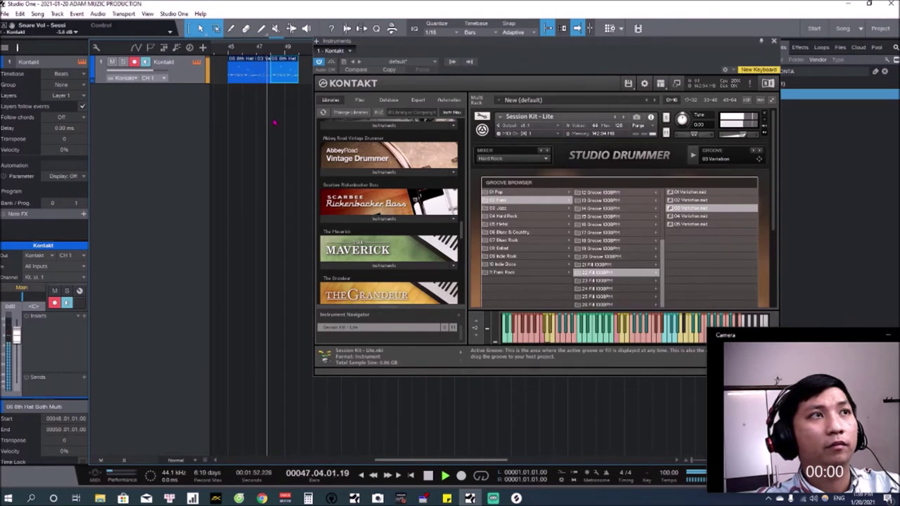
key("space")
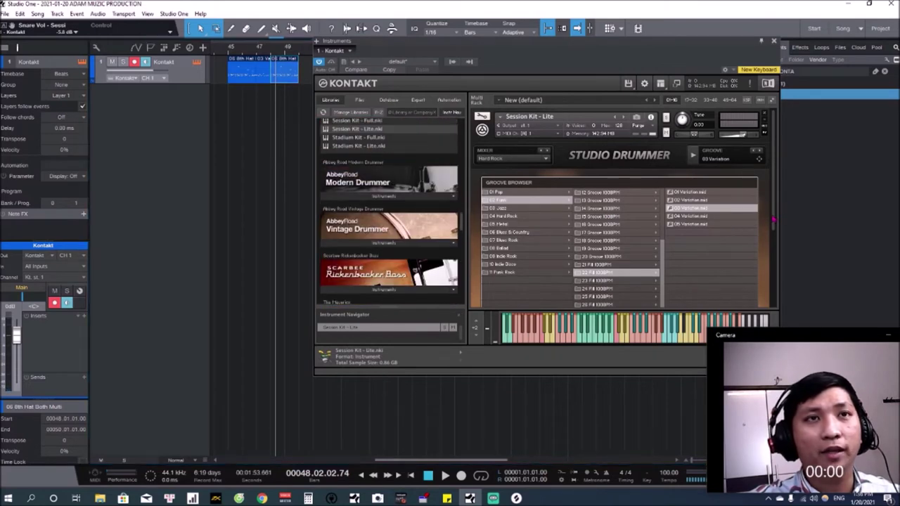
Look over the groove browser's fills and its tightness, grid, swing, velocity and tempo controls
left_click_drag(779, 225, 779, 266)
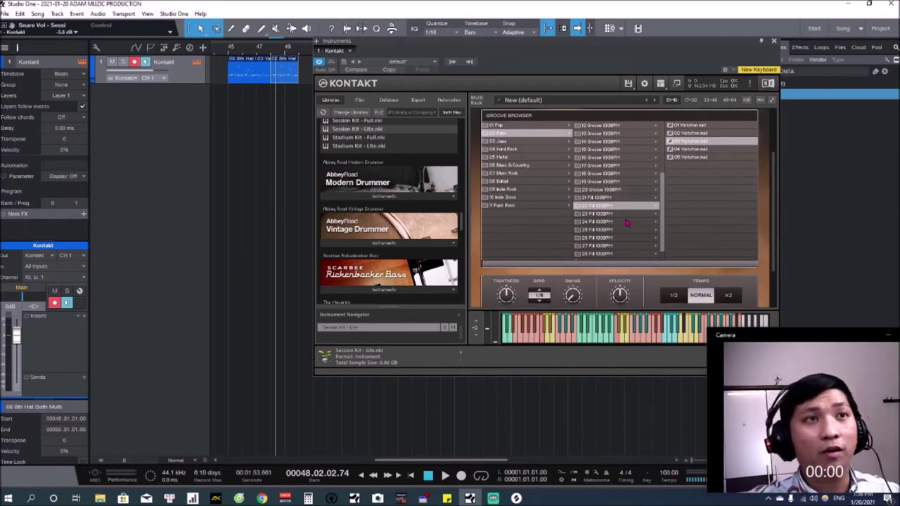
scroll(645, 241, "down", 2)
scroll(647, 242, "up", 3)
scroll(648, 243, "down", 1)
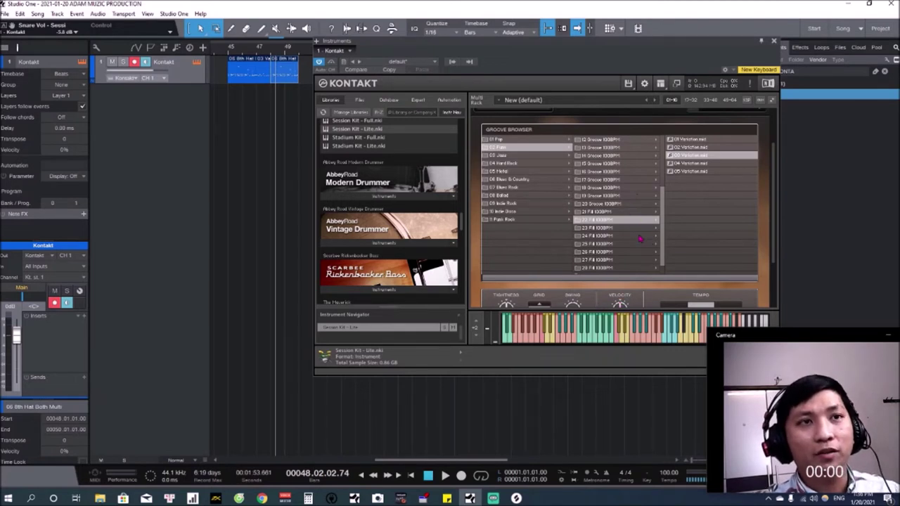
scroll(641, 235, "down", 2)
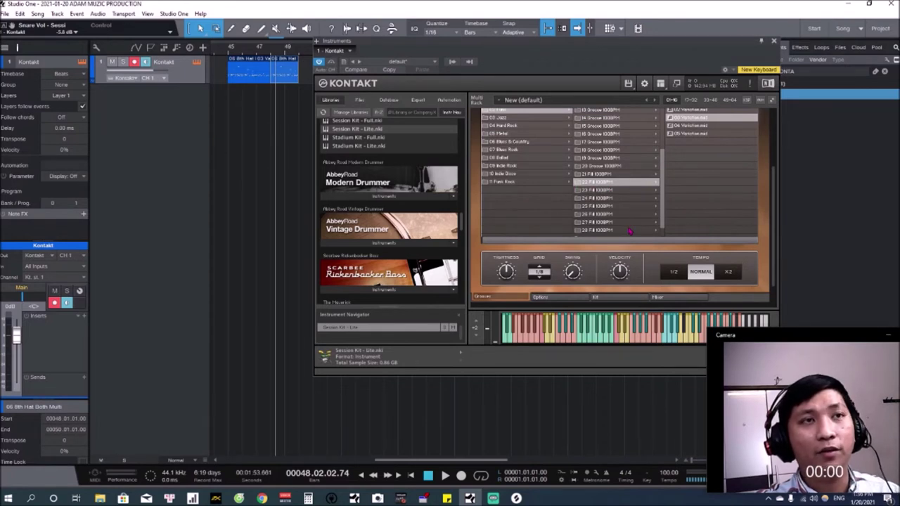
Open the kit's options page and review the available MIDI mapping presets without choosing another
left_click(556, 299)
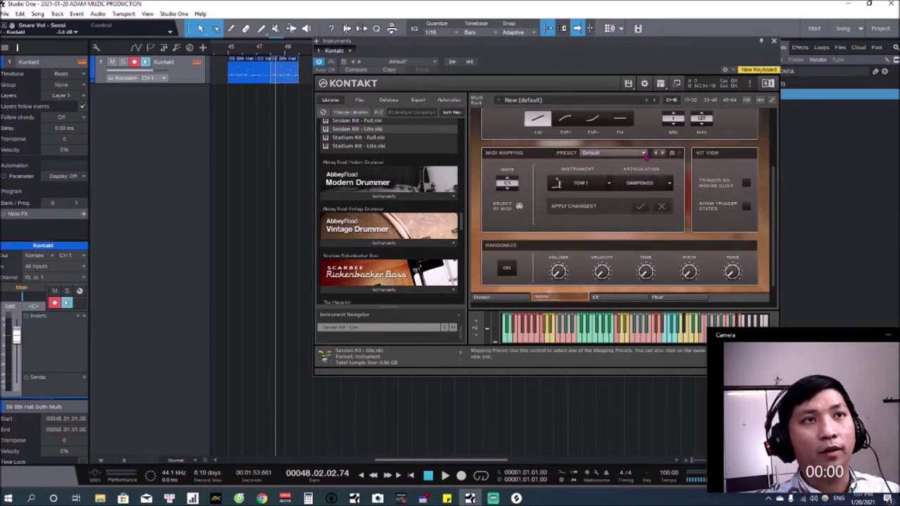
left_click(644, 154)
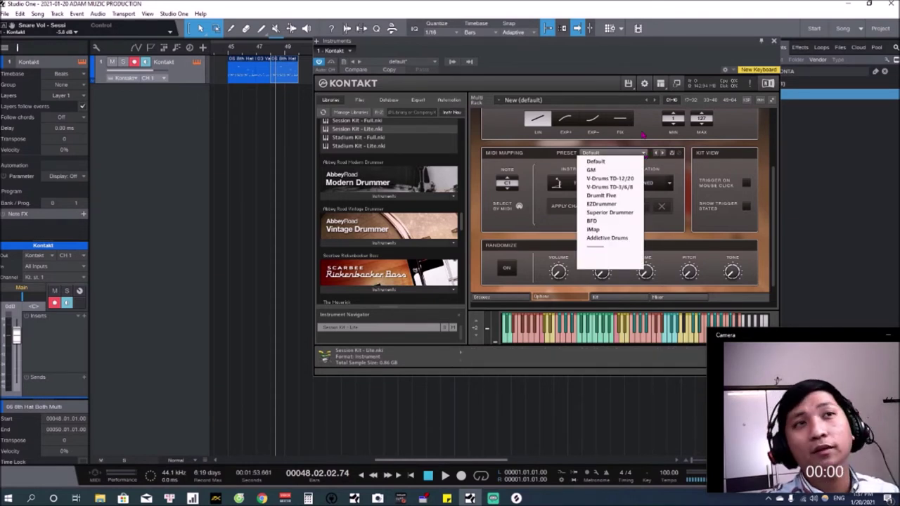
left_click(644, 138)
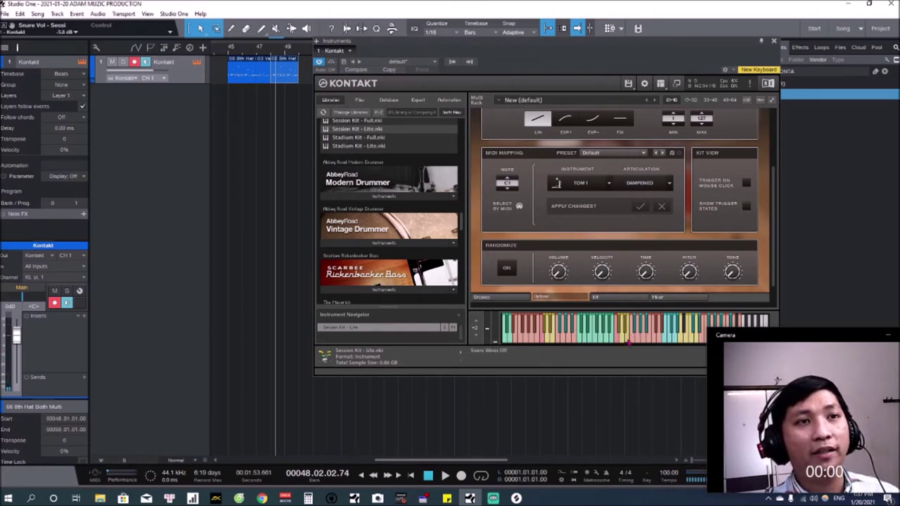
Enable note selection by MIDI, remap the Snare Wires Off note to the Center L/R articulation and audition the snare keys
left_click(519, 207)
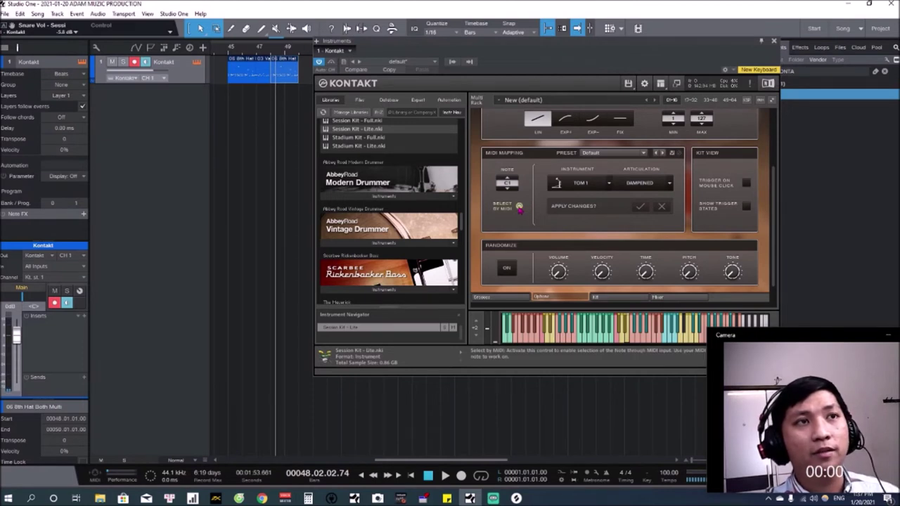
left_click_drag(507, 184, 507, 180)
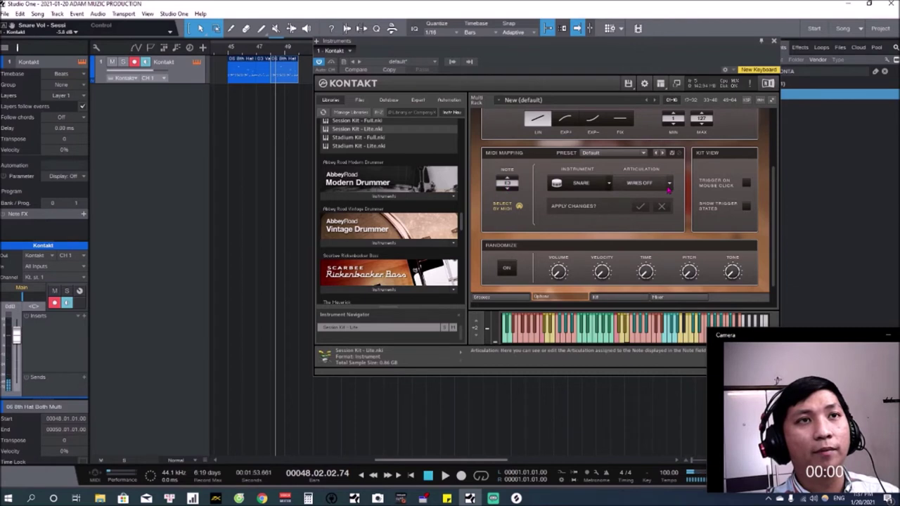
left_click(669, 187)
left_click(643, 203)
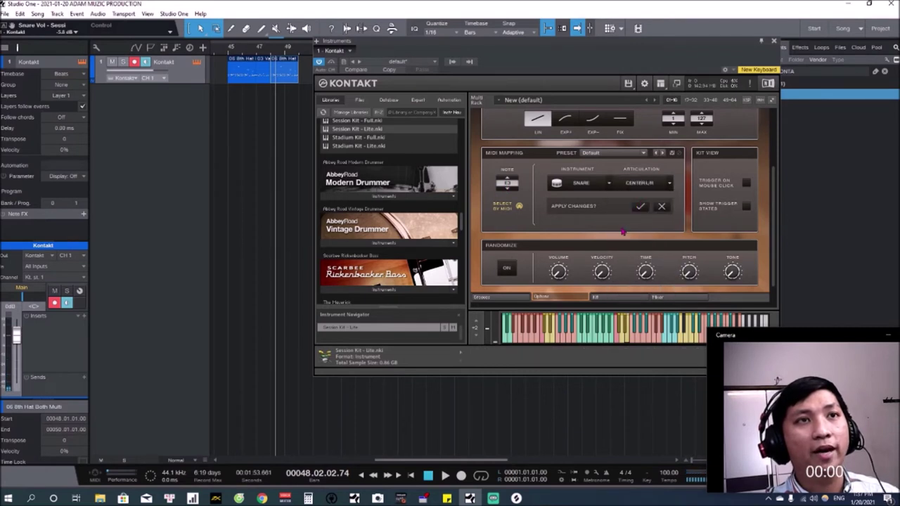
left_click(646, 207)
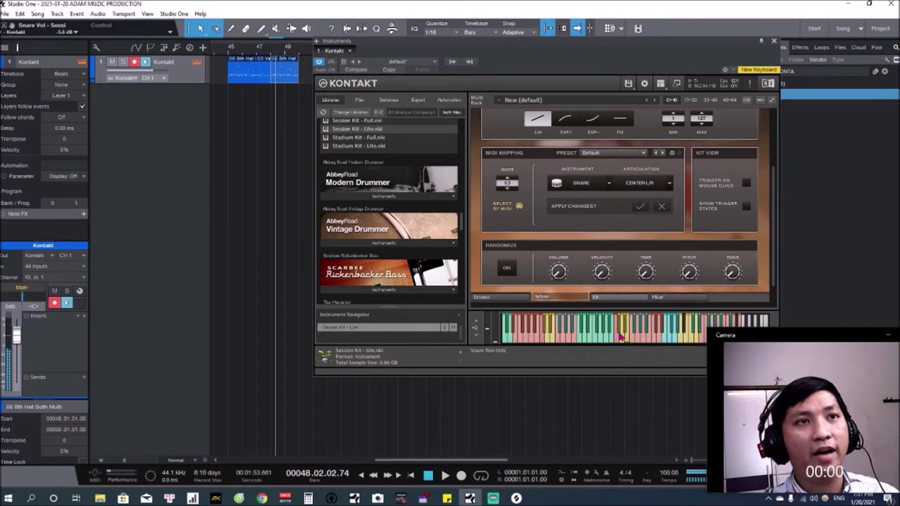
left_click(614, 338)
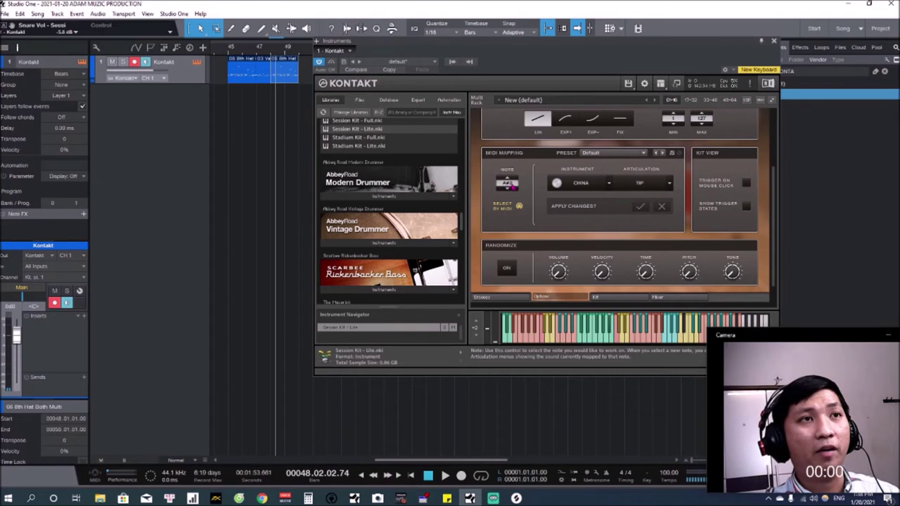
Remap note A#2 from the China cymbal to Tom 1 and apply the change
left_click(608, 186)
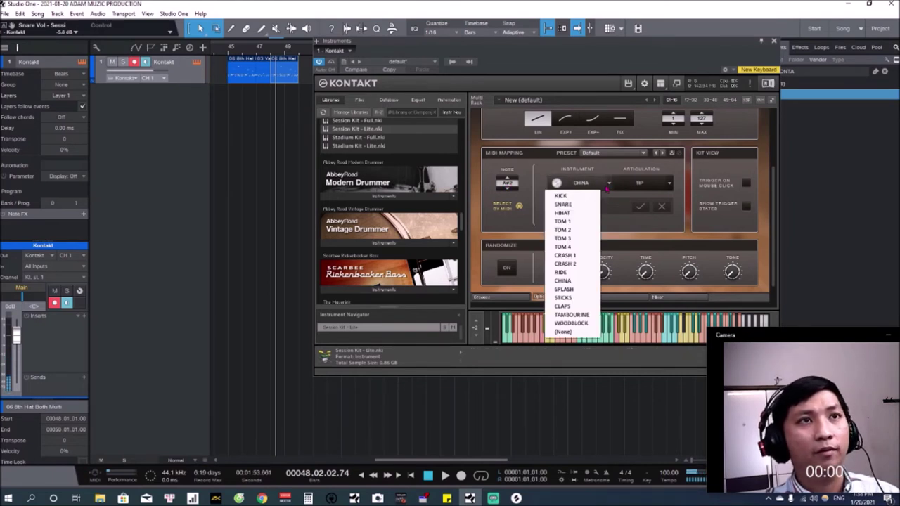
left_click(585, 225)
left_click(640, 206)
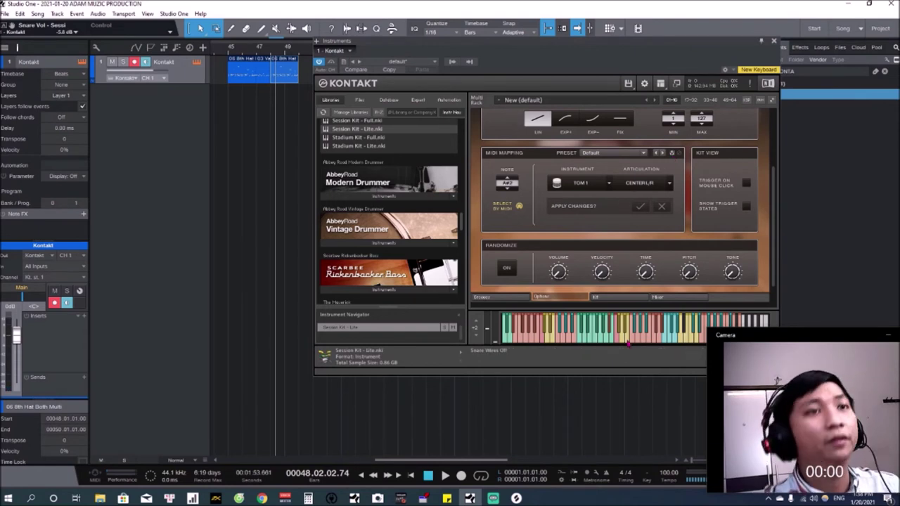
Review the kit page's drums and kick controls, and the mixer page's channels and tape saturator
left_click(624, 298)
scroll(627, 269, "up", 3)
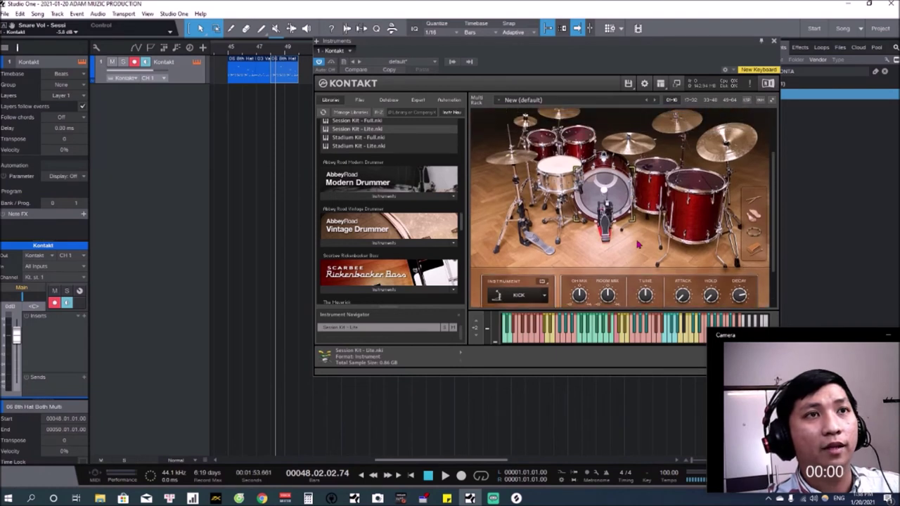
scroll(637, 245, "down", 3)
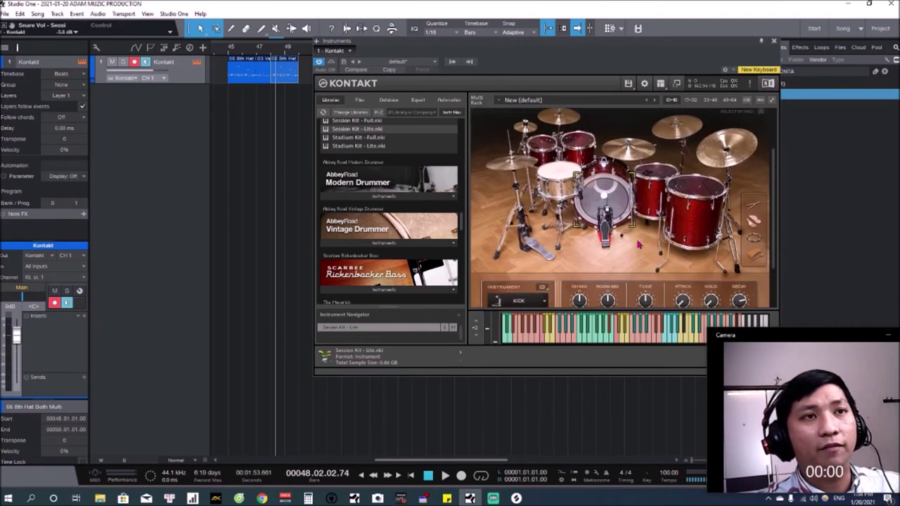
scroll(640, 247, "down", 1)
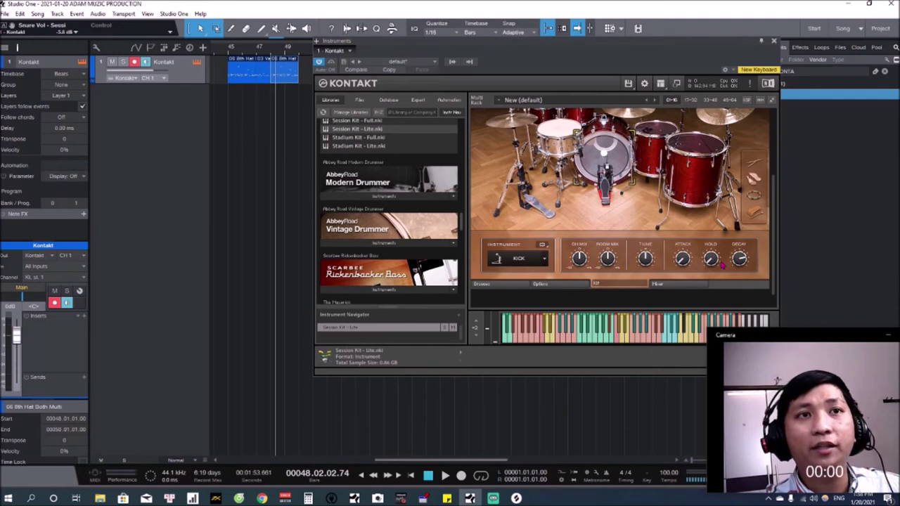
left_click(655, 284)
scroll(623, 253, "up", 3)
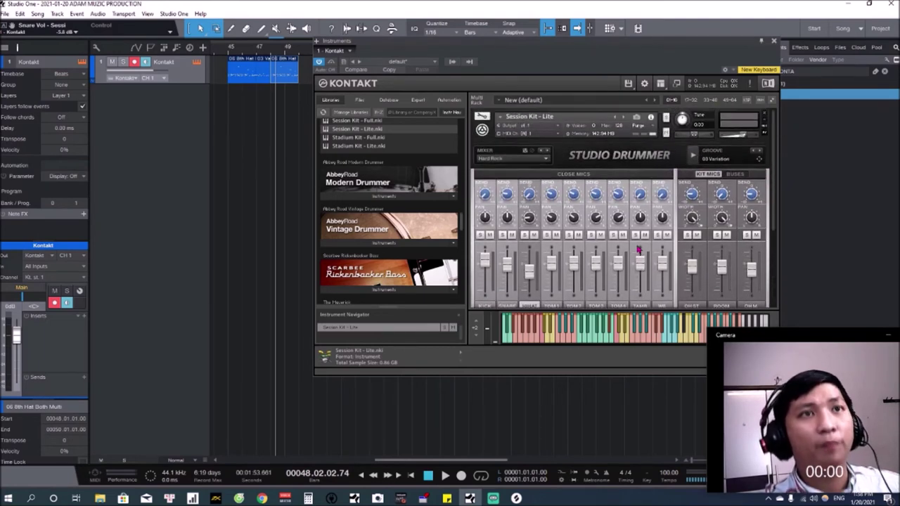
scroll(639, 250, "down", 5)
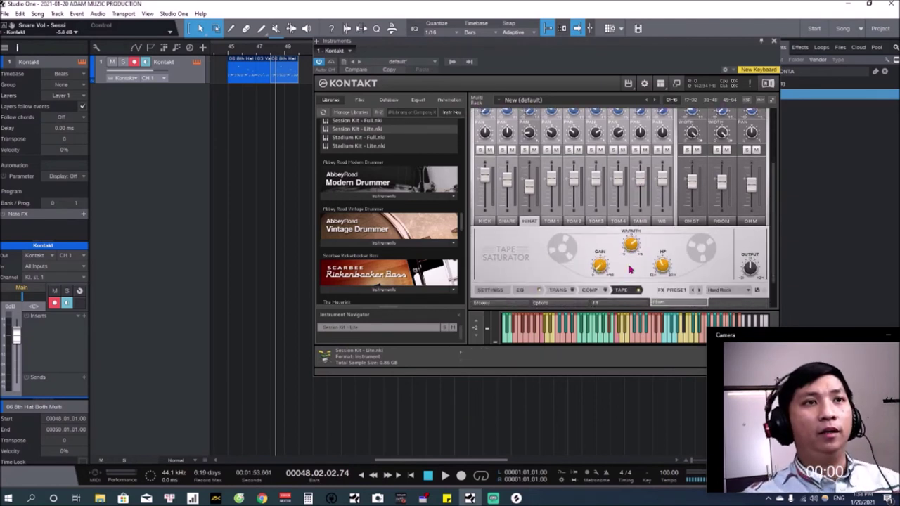
Return to the groove browser and look through the other Studio Drummer kits, such as Garage Kit - Lite, Session Kit - Full and Stadium Kit - Full
left_click(485, 270)
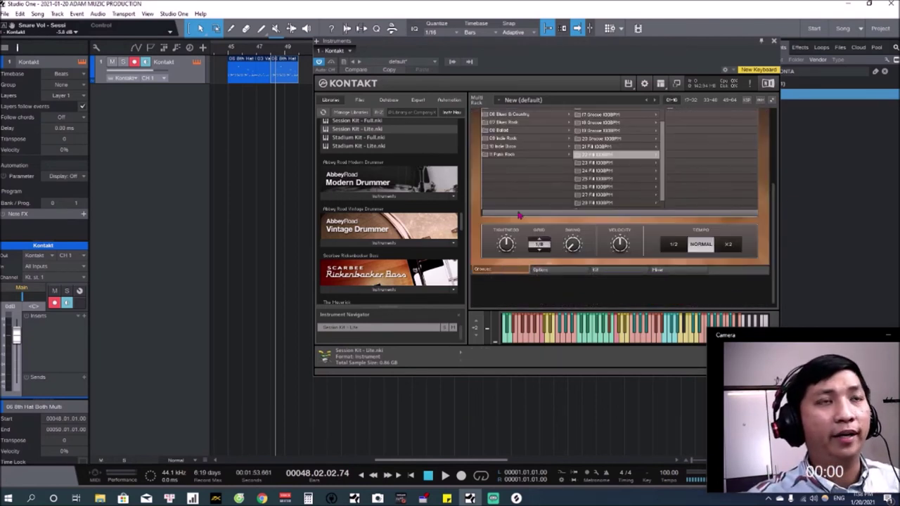
scroll(725, 224, "up", 2)
scroll(724, 224, "up", 3)
scroll(380, 191, "up", 3)
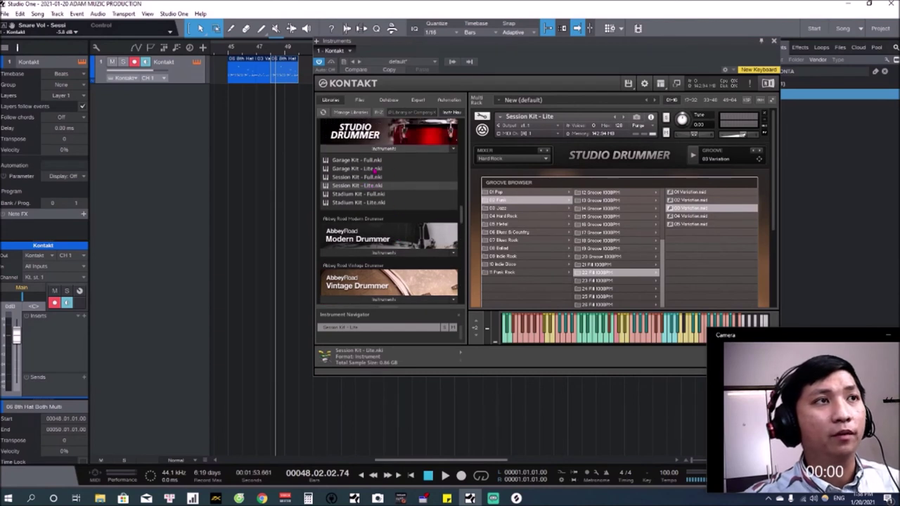
left_click(377, 170)
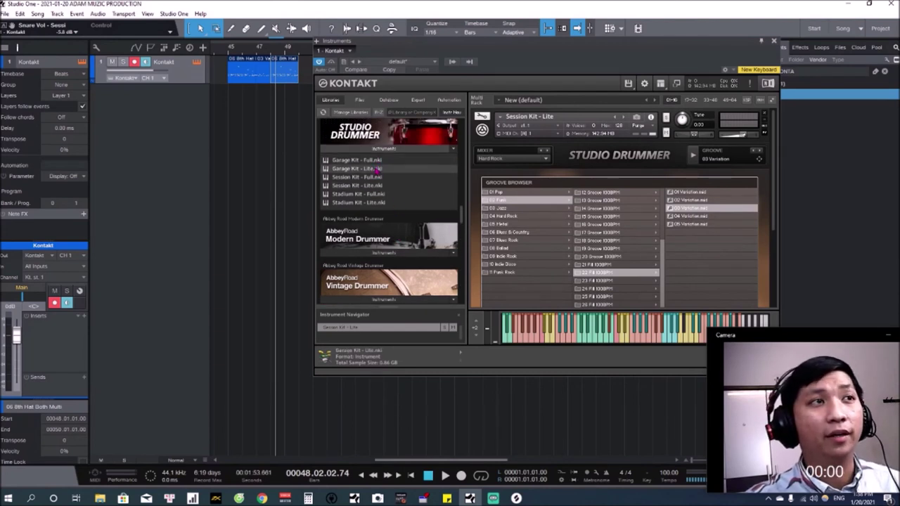
left_click(376, 178)
left_click(376, 195)
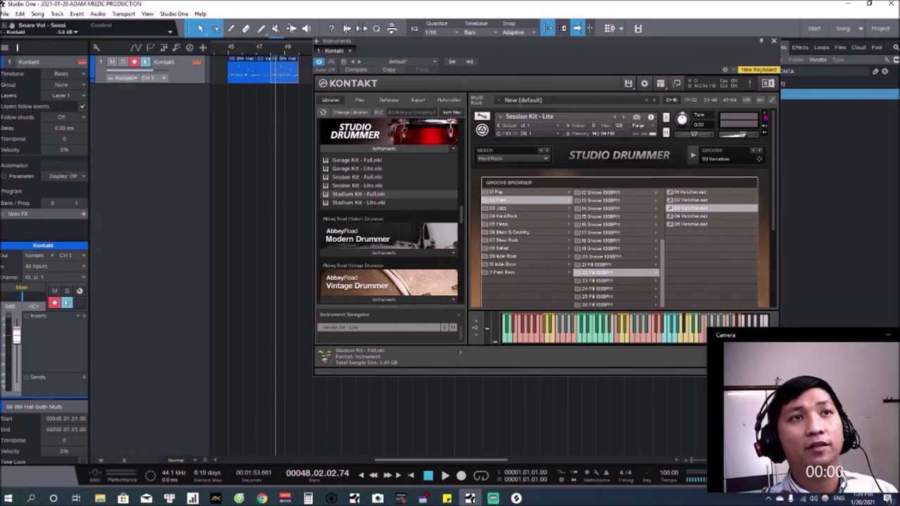
Replace the loaded Session Kit - Lite with Stadium Kit - Lite from the Studio Drummer library
left_click(464, 284)
left_click_drag(368, 204, 555, 246)
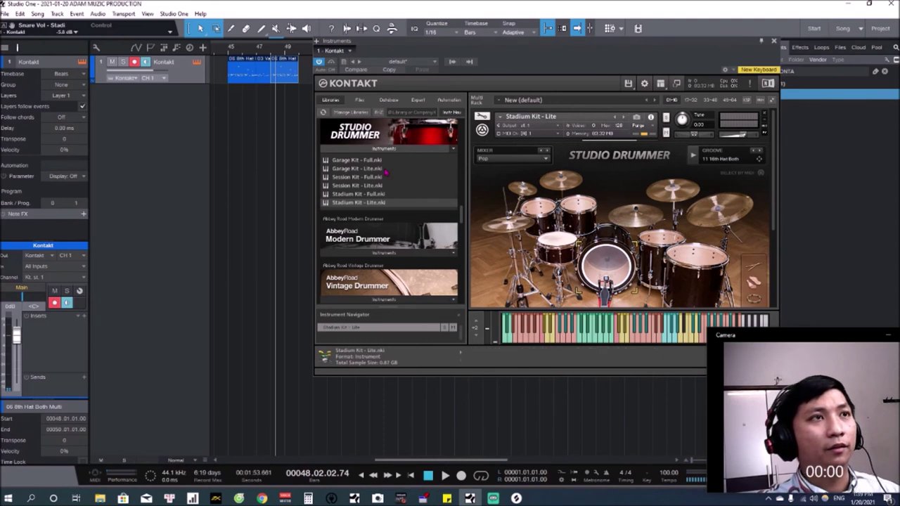
scroll(386, 172, "up", 1)
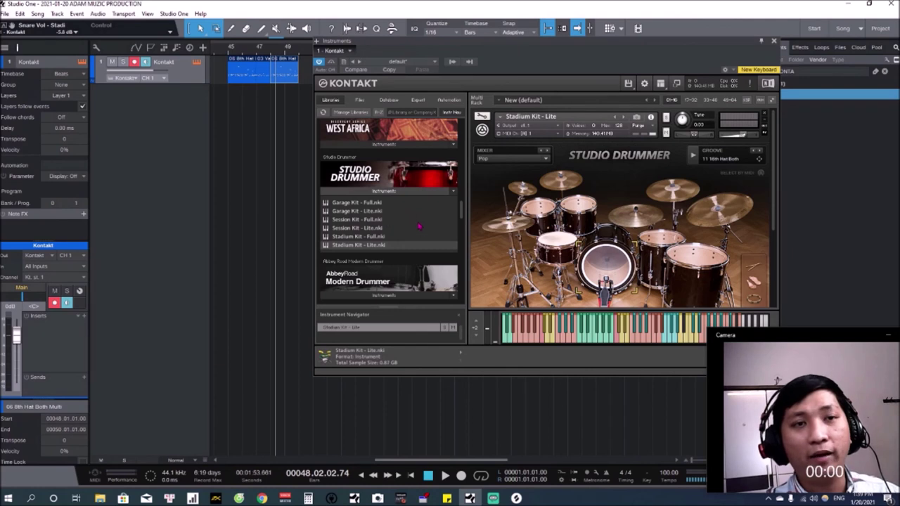
Review the Stadium kit's mixer, grooves and options pages, then return to the kit page and examine its drums and kick controls
scroll(616, 229, "down", 3)
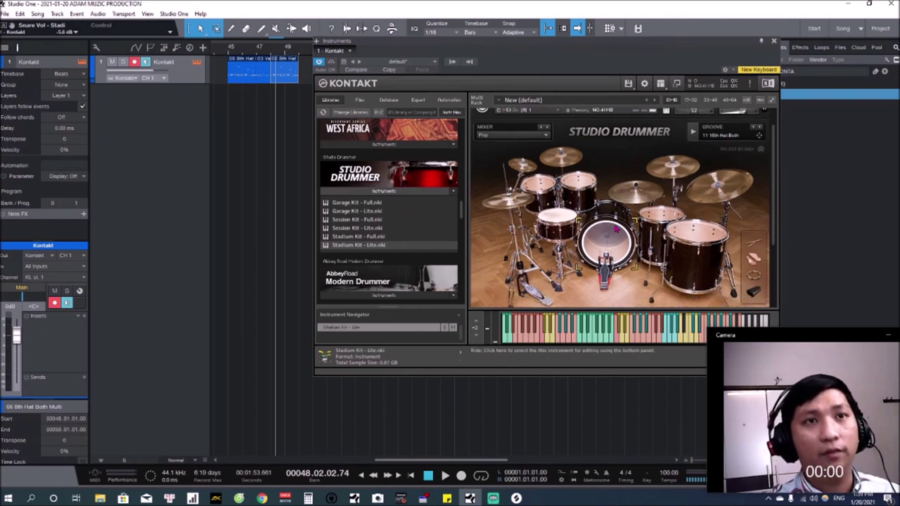
scroll(616, 230, "down", 1)
left_click(678, 292)
scroll(665, 244, "down", 1)
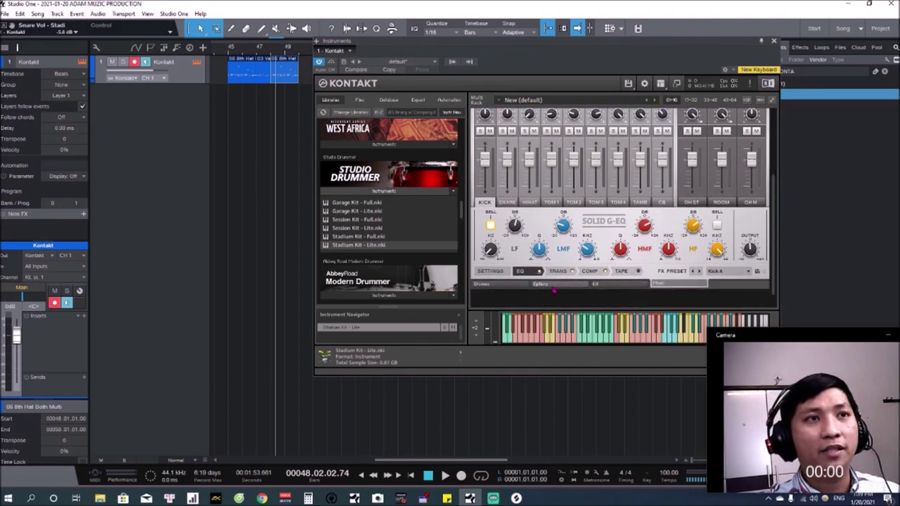
left_click(496, 285)
left_click(538, 285)
left_click(538, 285)
left_click(595, 284)
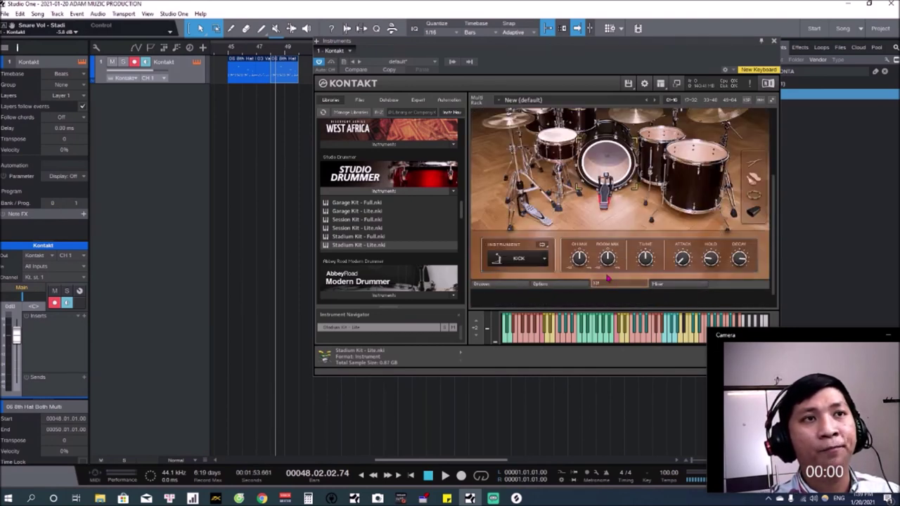
scroll(633, 250, "up", 3)
scroll(622, 208, "up", 2)
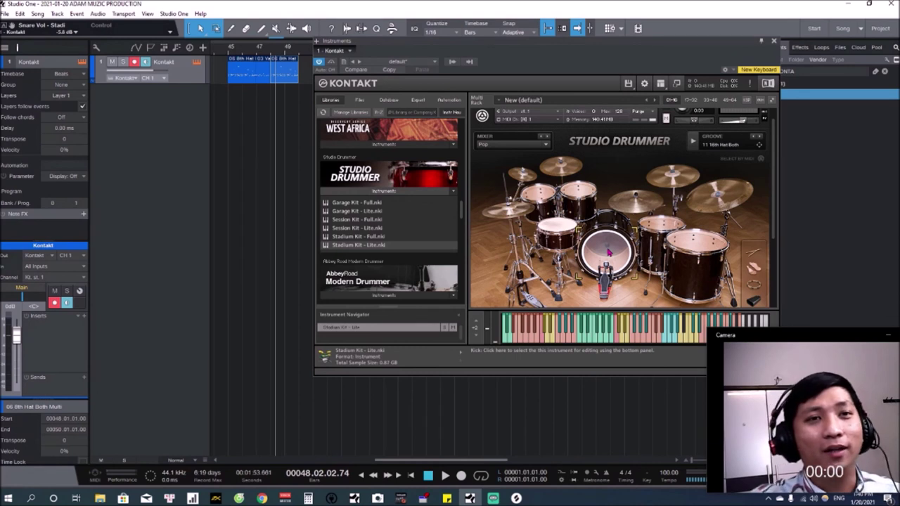
scroll(651, 218, "up", 1)
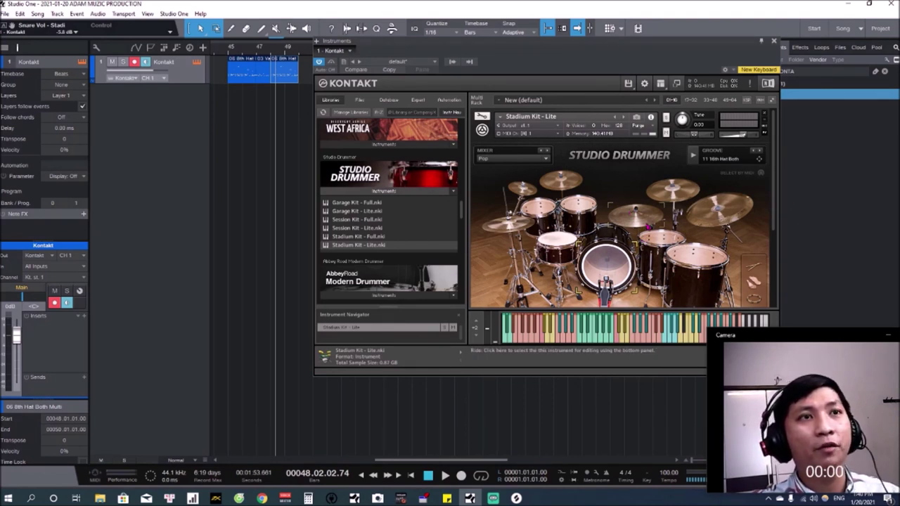
scroll(414, 242, "up", 1)
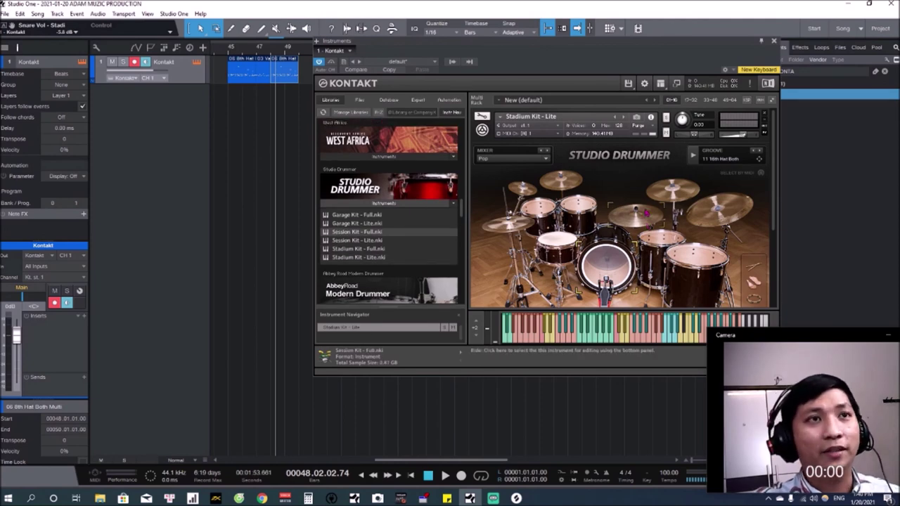